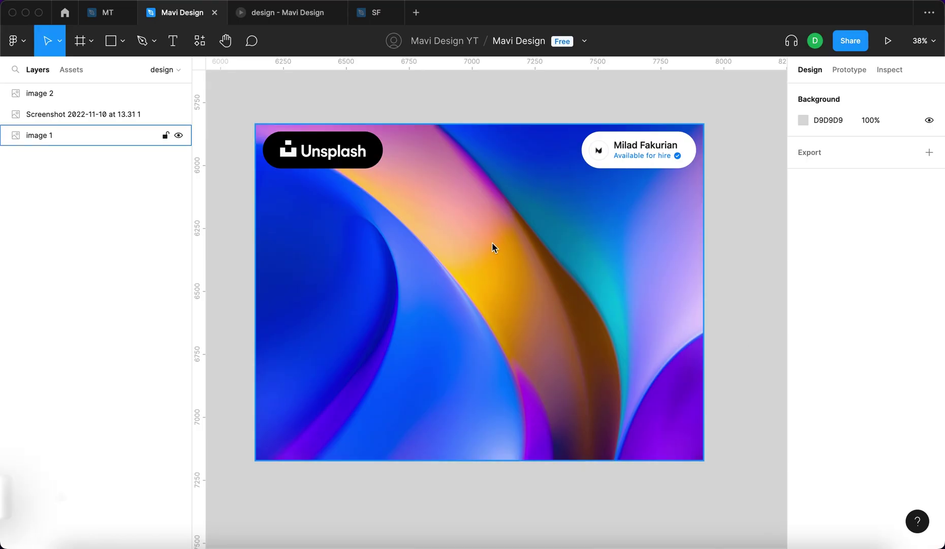
# Step: Create an iPhone 13 / 13 Pro sized frame called screen
pyautogui.scroll(2, 461, 227)
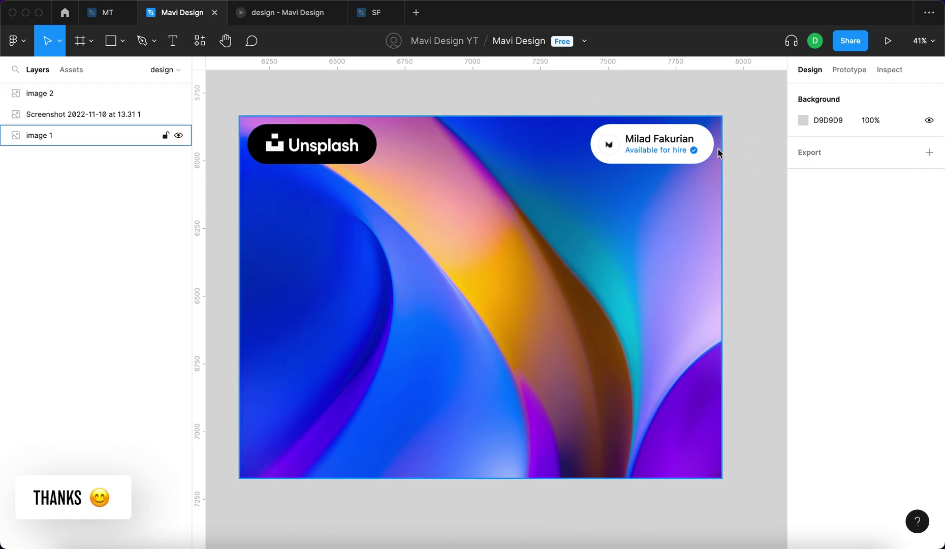
pyautogui.scroll(-5, 719, 153)
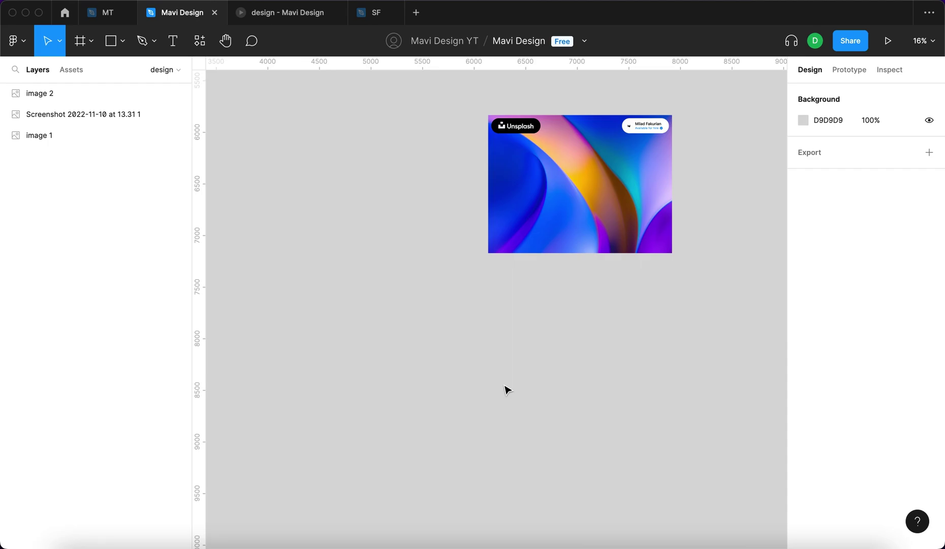
pyautogui.press('f')
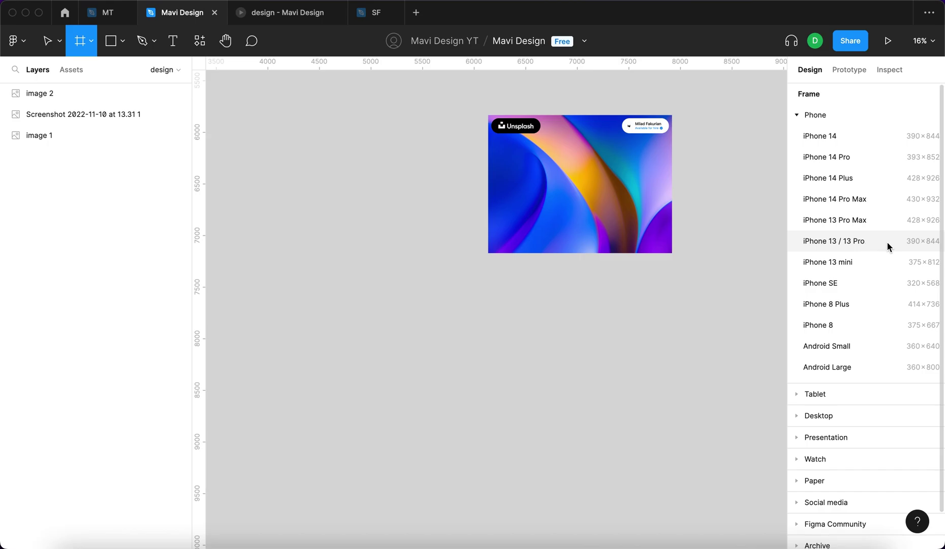
pyautogui.click(829, 243)
pyautogui.scroll(5, 489, 206)
# Step: Copy the wallpaper into the frame, enlarge it to 1320×991 and centre it
pyautogui.moveTo(524, 139); pyautogui.dragTo(525, 145)
pyautogui.moveTo(554, 321); pyautogui.dragTo(609, 447)
pyautogui.moveTo(735, 393); pyautogui.dragTo(580, 395)
pyautogui.moveTo(528, 334); pyautogui.dragTo(525, 323)
pyautogui.moveTo(557, 433); pyautogui.dragTo(448, 409)
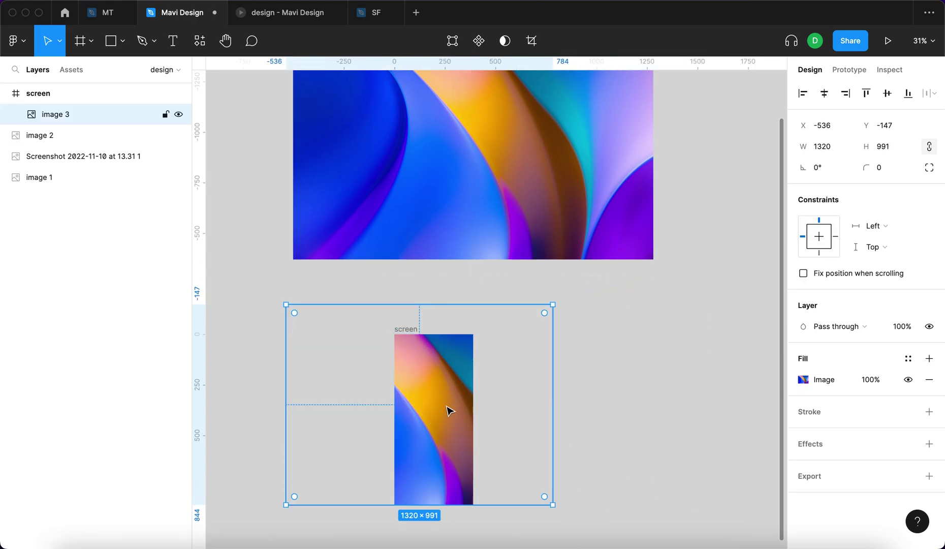
pyautogui.hotkey('alt', 'h')
pyautogui.hotkey('alt', 'v')
pyautogui.click(559, 396)
pyautogui.scroll(5, 461, 277)
# Step: Add a 9:37 clock text in Helvetica, size 80, centre-aligned
pyautogui.press('t')
pyautogui.click(449, 227)
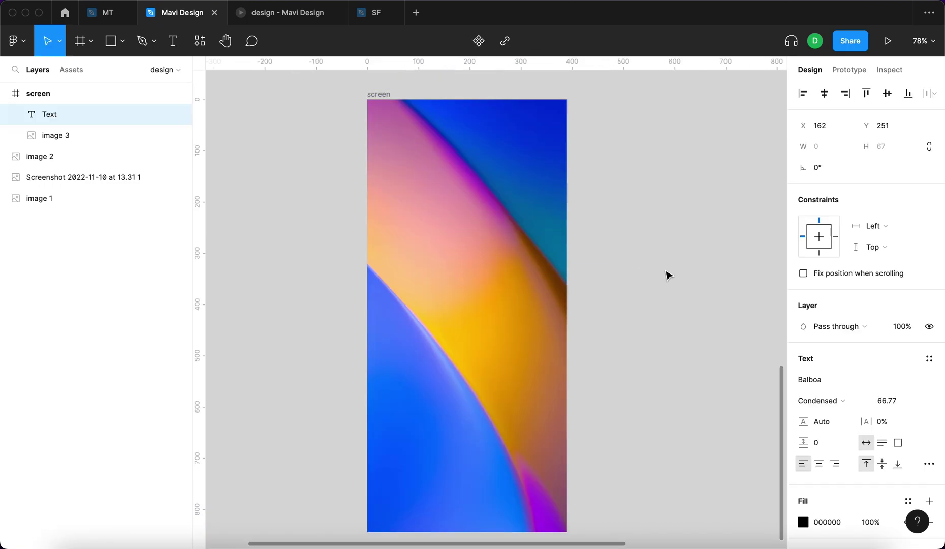
pyautogui.write('9:37')
pyautogui.press('Escape')
pyautogui.click(805, 380)
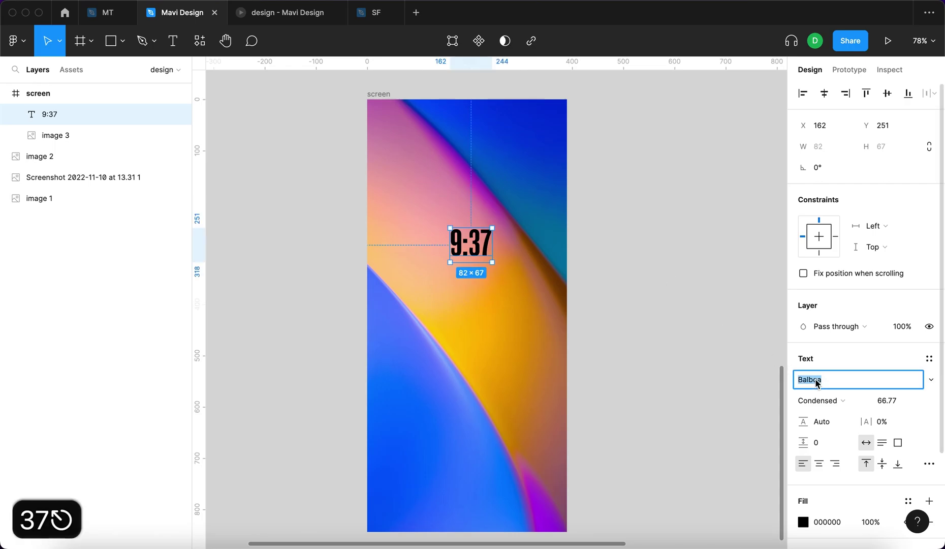
pyautogui.write('ar')
pyautogui.press('BackSpace')
pyautogui.press('BackSpace')
pyautogui.press('BackSpace')
pyautogui.press('BackSpace')
pyautogui.write('helvet')
pyautogui.press('Return')
pyautogui.click(817, 468)
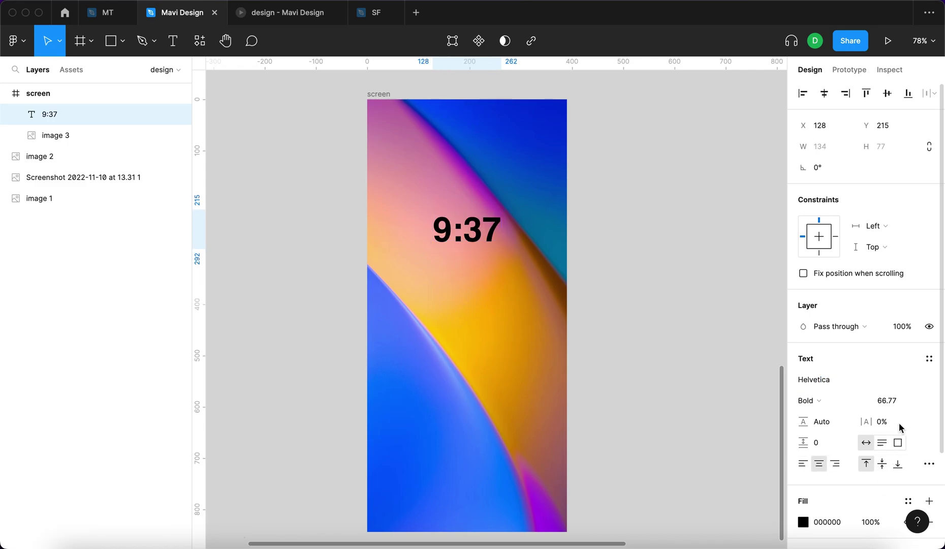
pyautogui.write('80')
pyautogui.press('Return')
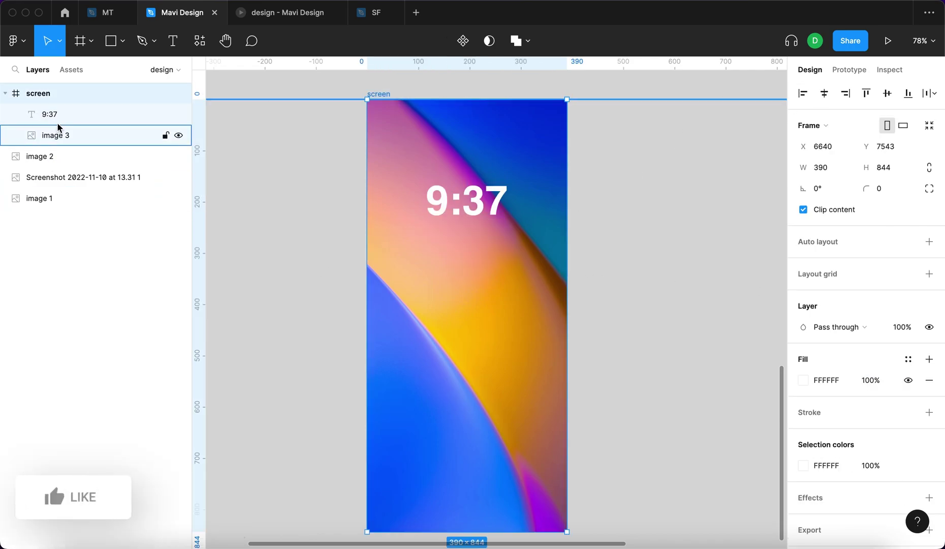
# Step: Darken wallpaper image 3 with an extra black fill at 9% opacity
pyautogui.click(56, 134)
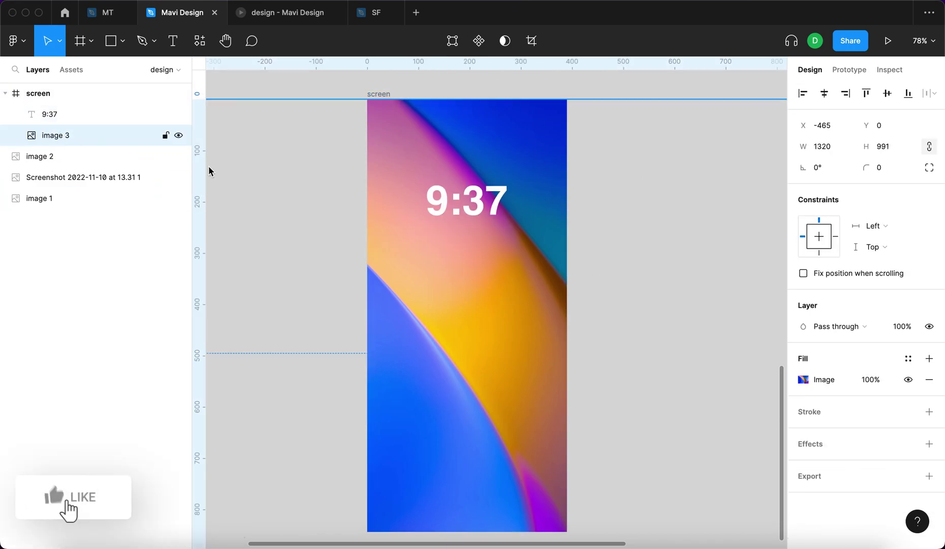
pyautogui.click(929, 359)
pyautogui.click(867, 380)
pyautogui.hotkey('shift', 'Down')
pyautogui.hotkey('shift', 'Down')
pyautogui.hotkey('shift', 'Up')
pyautogui.hotkey('shift', 'Up')
pyautogui.hotkey('shift', 'Up')
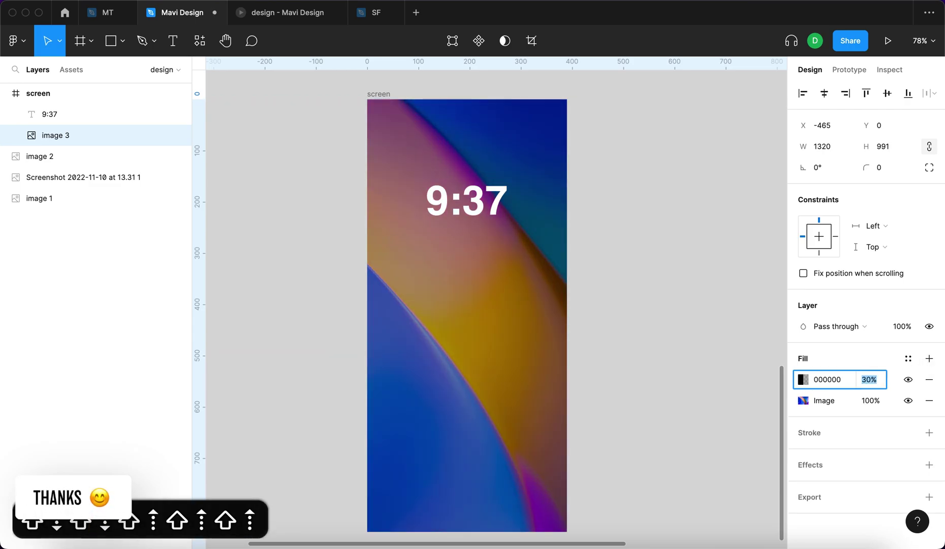
pyautogui.hotkey('shift', 'Down')
pyautogui.hotkey('shift', 'Down')
pyautogui.press('Down')
pyautogui.press('Down')
pyautogui.press('Up')
pyautogui.press('Up')
pyautogui.press('Down')
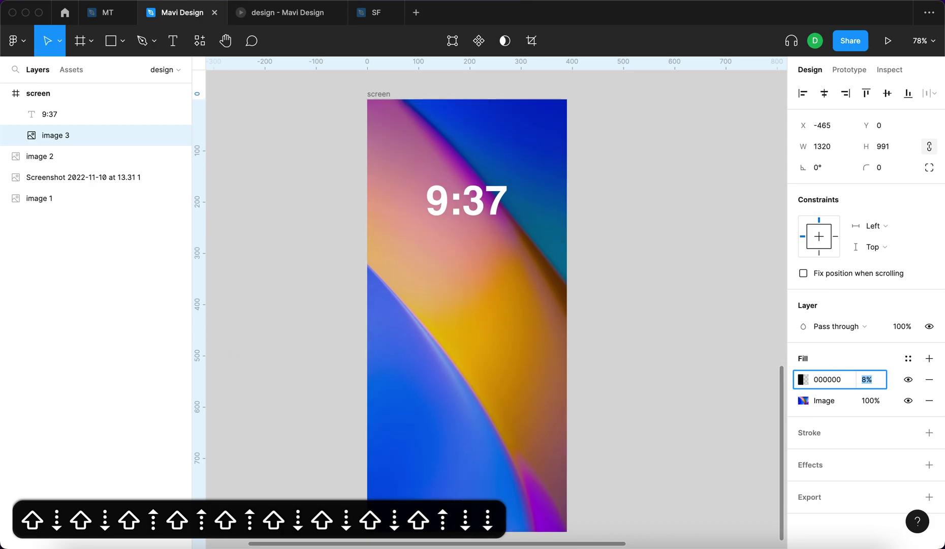
pyautogui.press('Return')
pyautogui.click(628, 372)
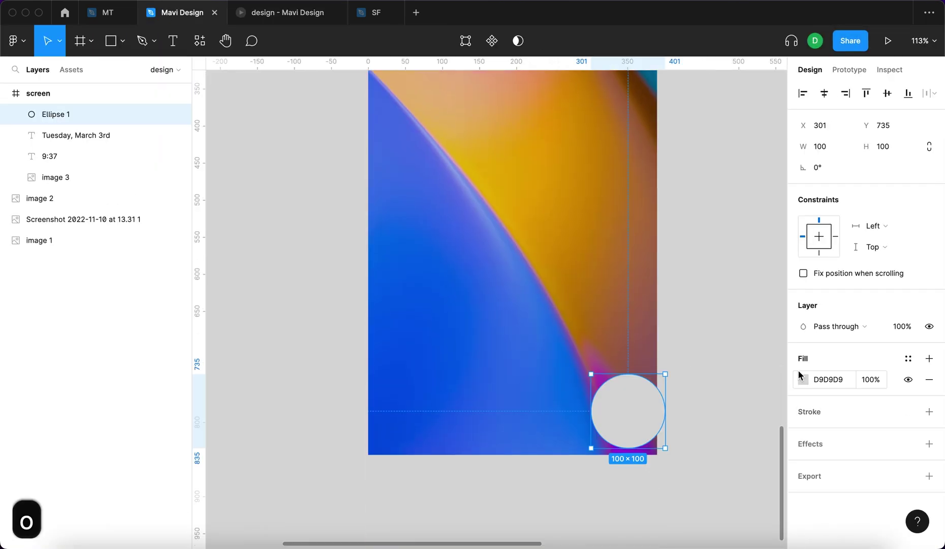
# Step: Resize the circle to 60×60 and inset it 30 px in the bottom-right corner
pyautogui.moveTo(671, 406); pyautogui.dragTo(636, 412)
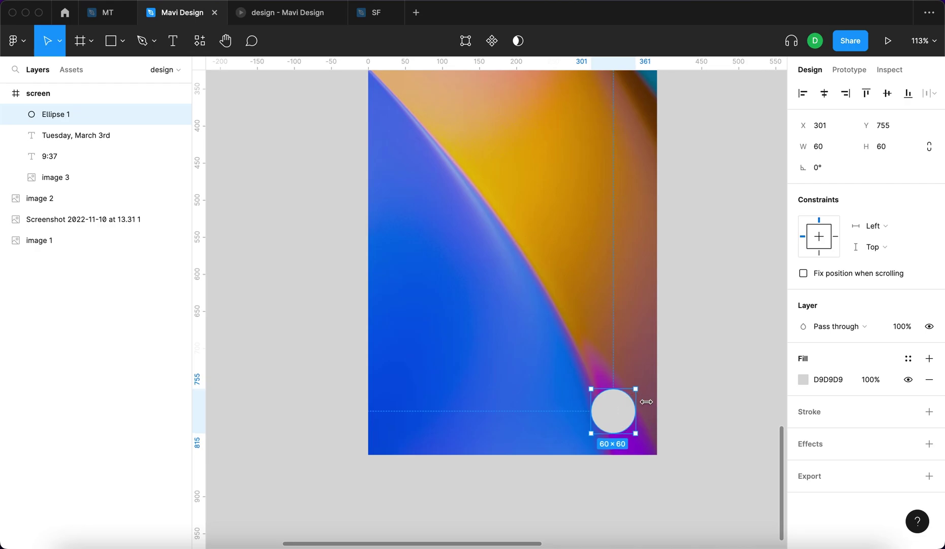
pyautogui.click(844, 96)
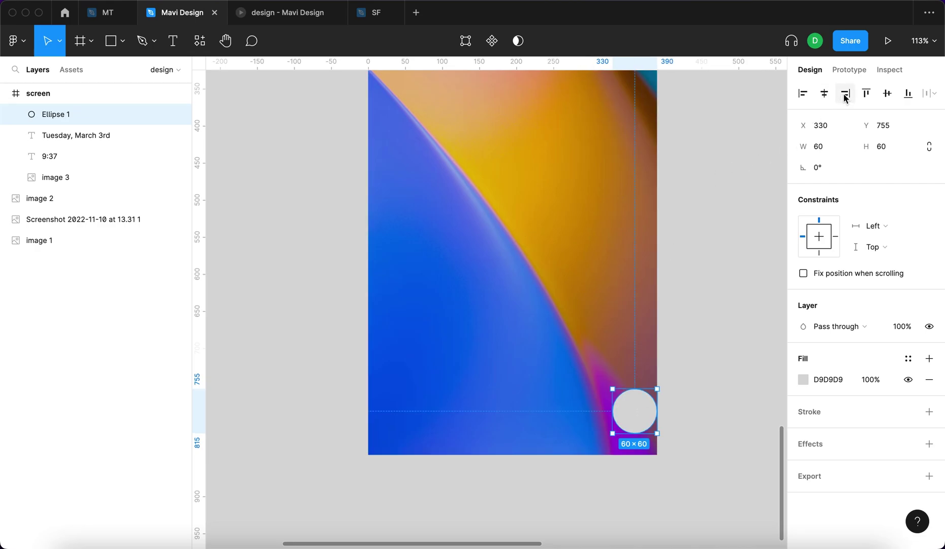
pyautogui.hotkey('alt', 's')
pyautogui.hotkey('shift', 'Left')
pyautogui.hotkey('shift', 'Left')
pyautogui.hotkey('shift', 'Left')
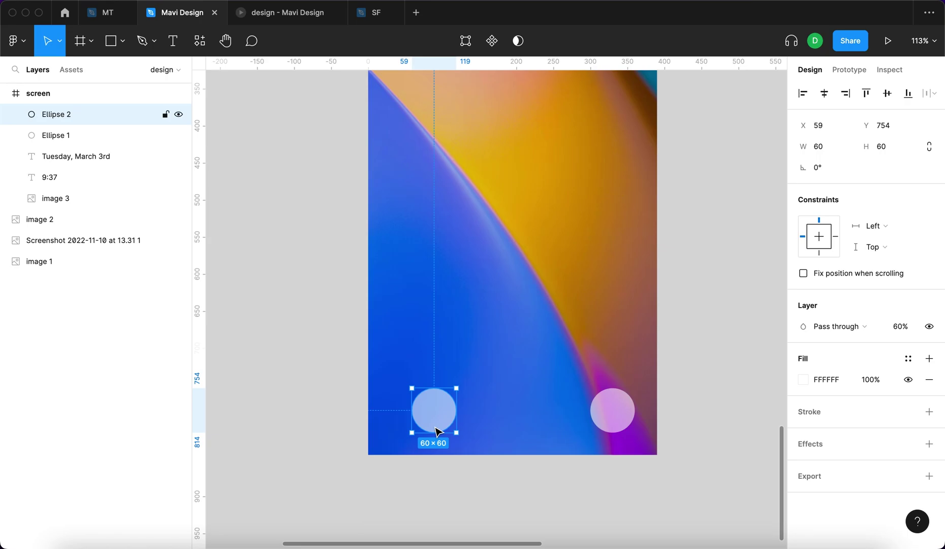
# Step: Place the second circle 30 px in from the bottom-left corner
pyautogui.hotkey('alt', 'a')
pyautogui.hotkey('alt', 's')
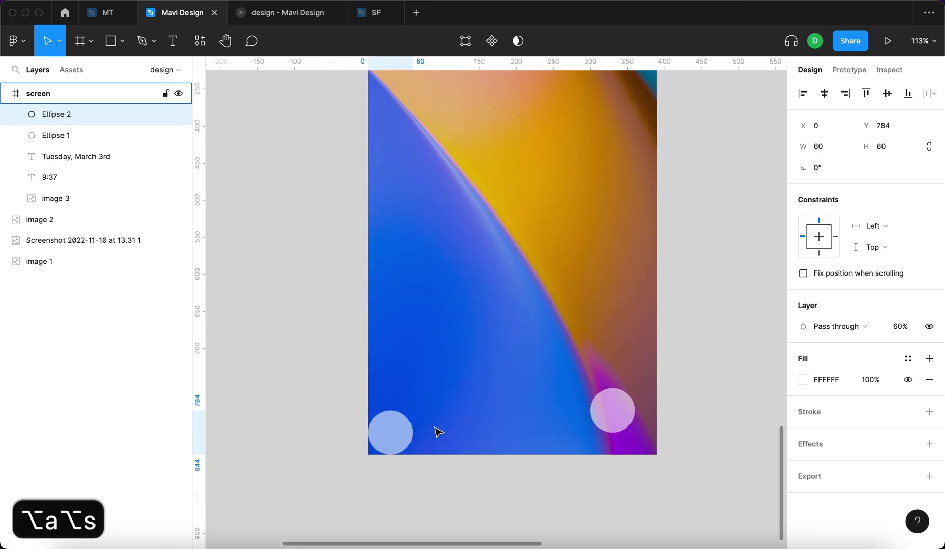
pyautogui.hotkey('shift', 'Up')
pyautogui.hotkey('shift', 'Right')
pyautogui.hotkey('shift', 'Right')
pyautogui.hotkey('shift', 'Up')
pyautogui.hotkey('shift', 'Right')
pyautogui.hotkey('shift', 'Up')
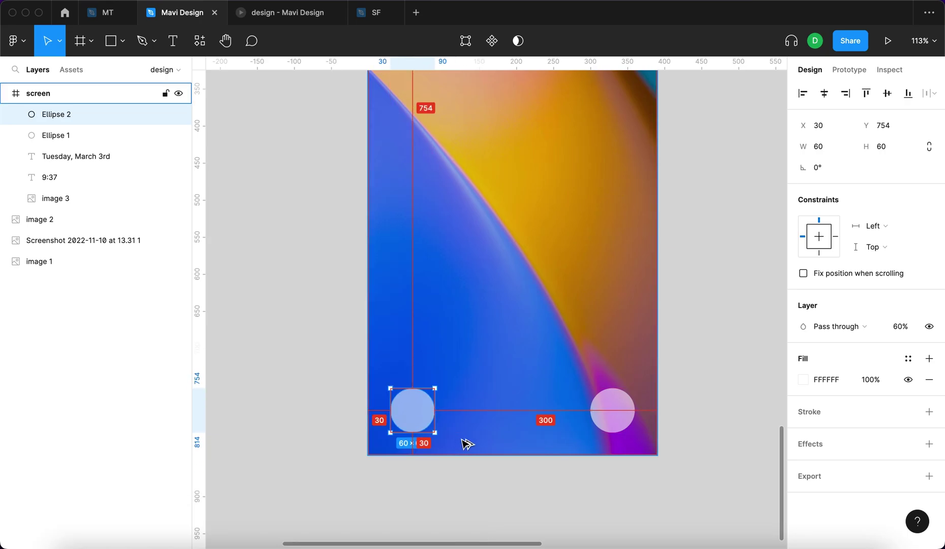
# Step: Preview the lock screen prototype, then return to the design editor
pyautogui.press('super+alt+Return')
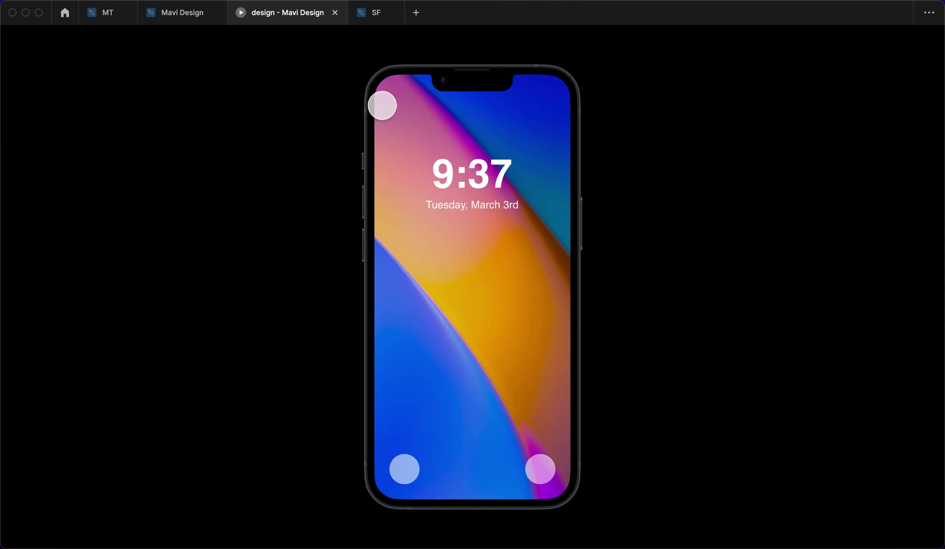
pyautogui.click(194, 17)
pyautogui.click(706, 175)
pyautogui.scroll(10, 707, 175)
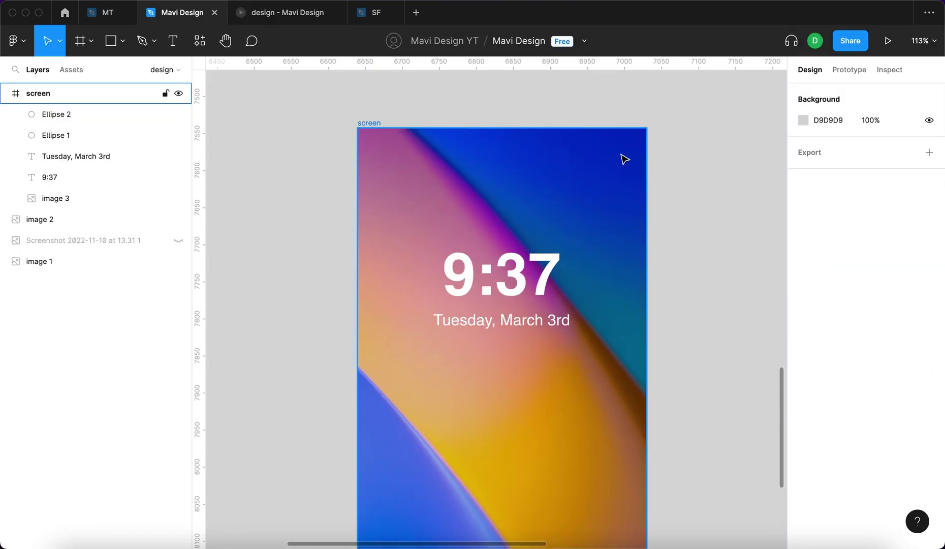
# Step: Draw a 73×19 white rectangle with rounded pill corners at 50% opacity
pyautogui.scroll(5, 639, 156)
pyautogui.press('r')
pyautogui.moveTo(659, 122); pyautogui.dragTo(574, 150)
pyautogui.click(803, 380)
pyautogui.moveTo(709, 248); pyautogui.dragTo(626, 216)
pyautogui.click(879, 167)
pyautogui.hotkey('shift', 'Up')
pyautogui.hotkey('shift', 'Up')
pyautogui.hotkey('shift', 'Up')
pyautogui.hotkey('shift', 'Up')
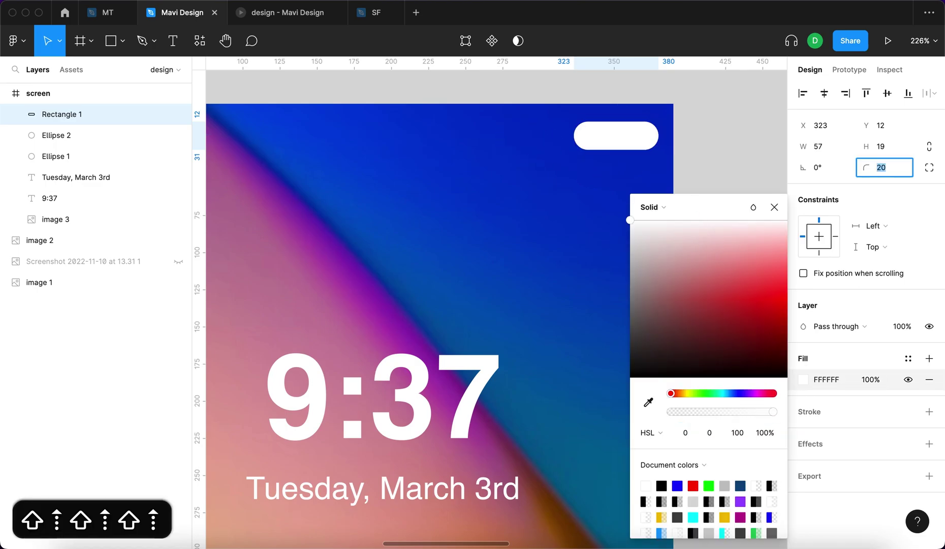
pyautogui.press('Return')
pyautogui.hotkey('shift', 'Down')
pyautogui.hotkey('shift', 'Down')
pyautogui.hotkey('shift', 'Down')
pyautogui.hotkey('shift', 'Down')
pyautogui.hotkey('shift', 'Down')
pyautogui.press('Return')
pyautogui.click(761, 185)
# Step: Align the pill to the frame's top-right and nudge it inset from the corner
pyautogui.click(720, 149)
pyautogui.click(620, 140)
pyautogui.hotkey('alt', 'd')
pyautogui.hotkey('alt', 'w')
pyautogui.hotkey('alt', 's')
pyautogui.hotkey('alt', 'w')
pyautogui.hotkey('shift', 'Left')
pyautogui.hotkey('shift', 'Left')
pyautogui.hotkey('shift', 'Down')
pyautogui.hotkey('shift', 'Down')
pyautogui.hotkey('shift', 'Up')
pyautogui.hotkey('shift', 'Right')
pyautogui.hotkey('shift', 'Left')
pyautogui.hotkey('shift', 'Left')
pyautogui.hotkey('shift', 'Left')
# Step: Preview the prototype and return to the editor to check the pill
pyautogui.click(303, 12)
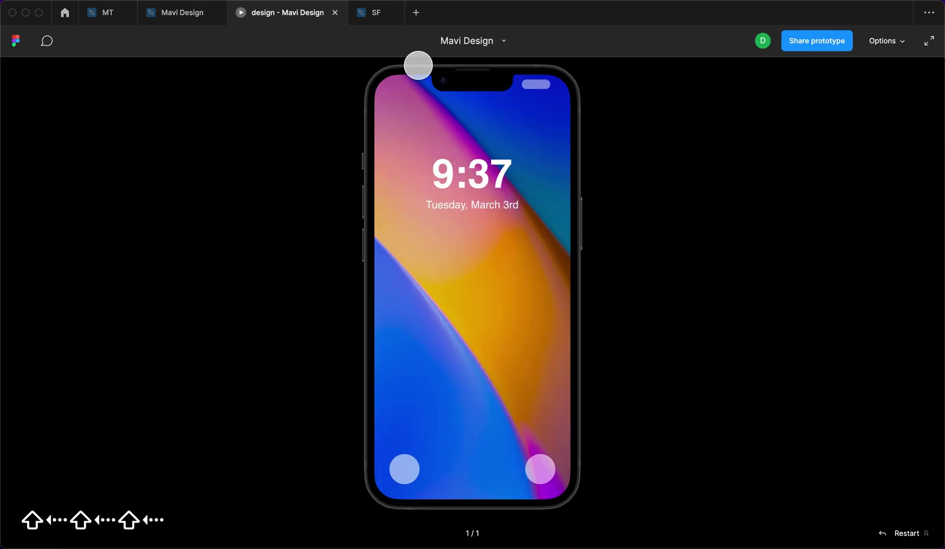
pyautogui.click(175, 12)
pyautogui.click(639, 134)
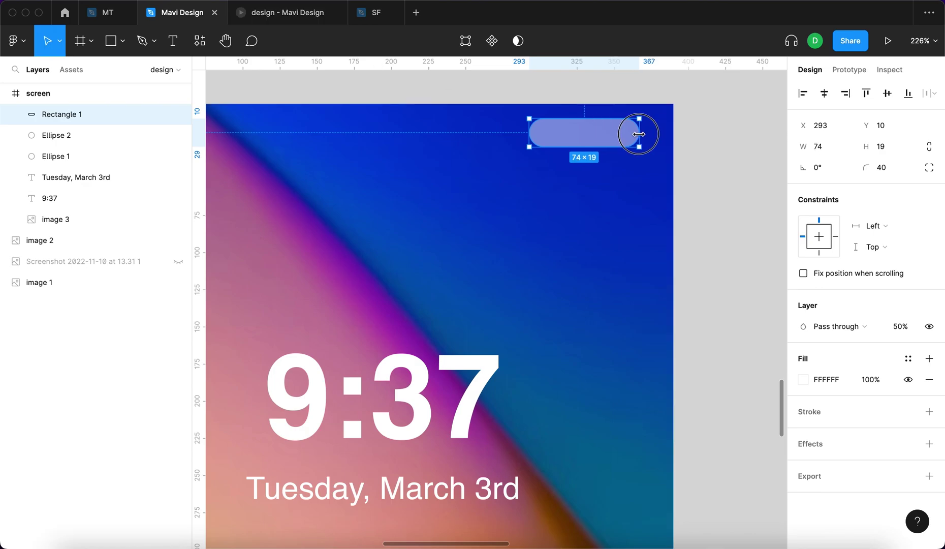
pyautogui.click(710, 154)
pyautogui.hscroll(-5, 710, 155)
# Step: Copy the pill to the top-left corner at 24 px from the edge, then preview
pyautogui.click(730, 149)
pyautogui.moveTo(440, 151); pyautogui.dragTo(337, 152)
pyautogui.hotkey('shift', 'Left')
pyautogui.hscroll(3, 573, 138)
pyautogui.click(573, 138)
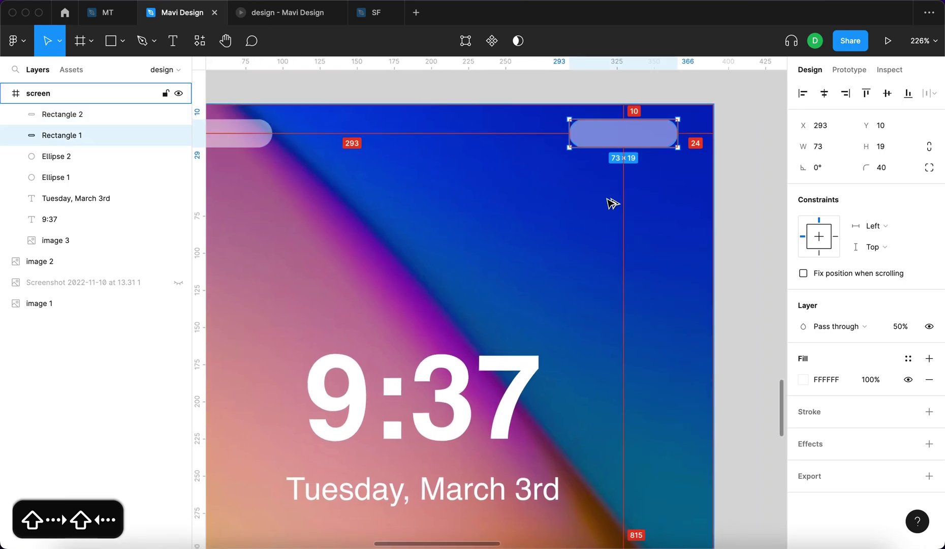
pyautogui.hscroll(-3, 432, 205)
pyautogui.click(348, 147)
pyautogui.press('Right')
pyautogui.press('Right')
pyautogui.press('Right')
pyautogui.press('Right')
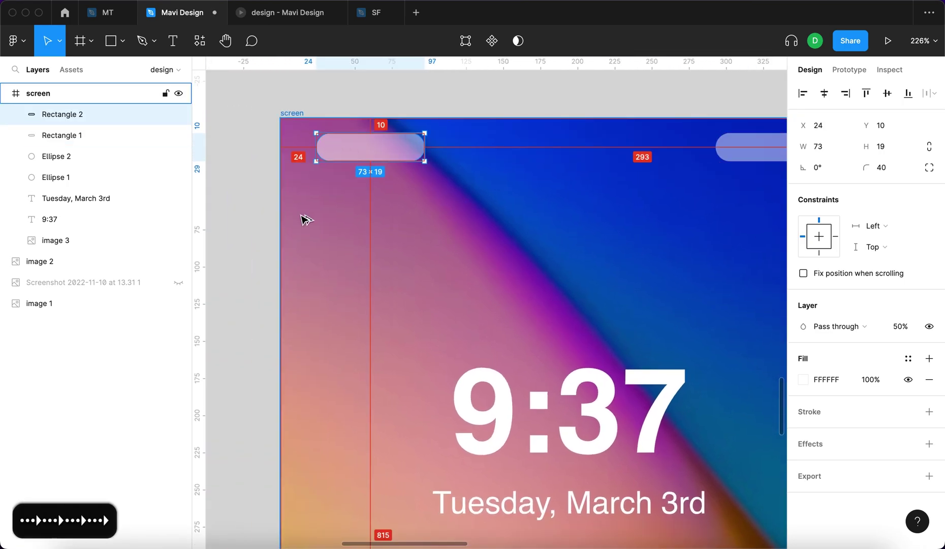
pyautogui.click(244, 12)
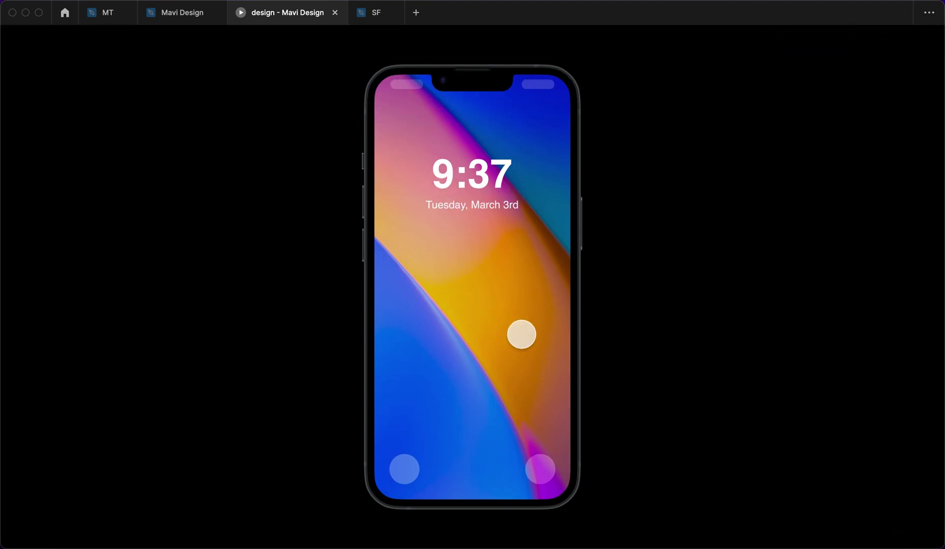
pyautogui.click(168, 18)
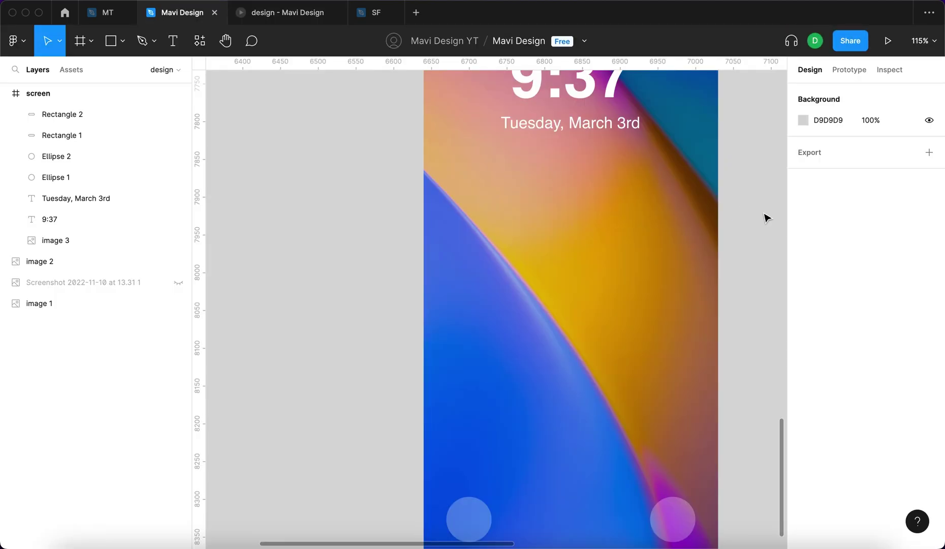
# Step: Duplicate the screen frame to the left and delete its contents
pyautogui.keyDown('ctrl'); pyautogui.scroll(-6, 763, 217); pyautogui.keyUp('ctrl')
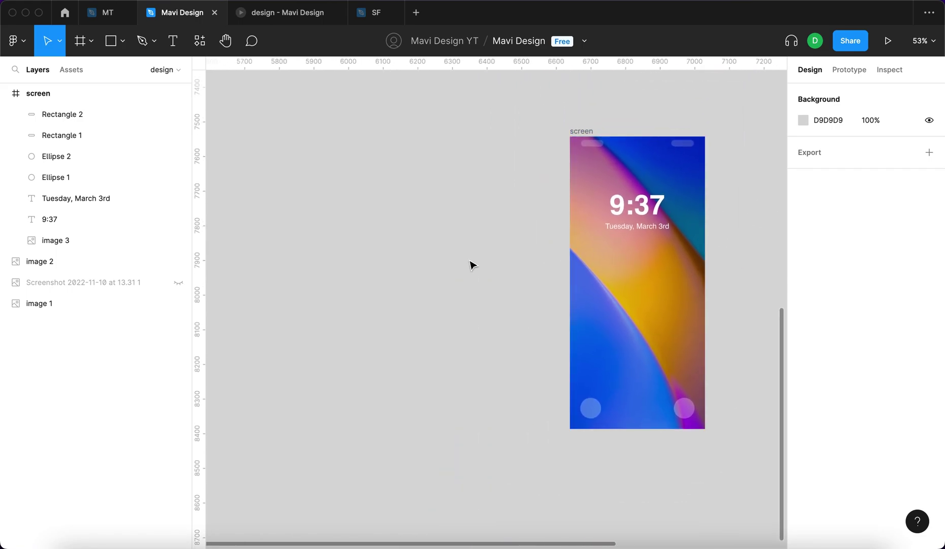
pyautogui.click(584, 137)
pyautogui.moveTo(585, 137); pyautogui.dragTo(388, 145)
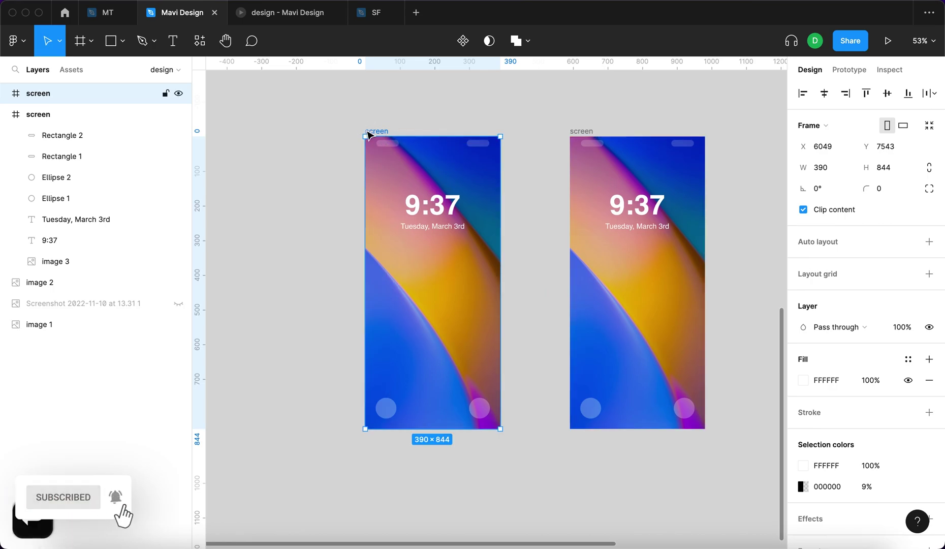
pyautogui.press('Return')
pyautogui.press('Delete')
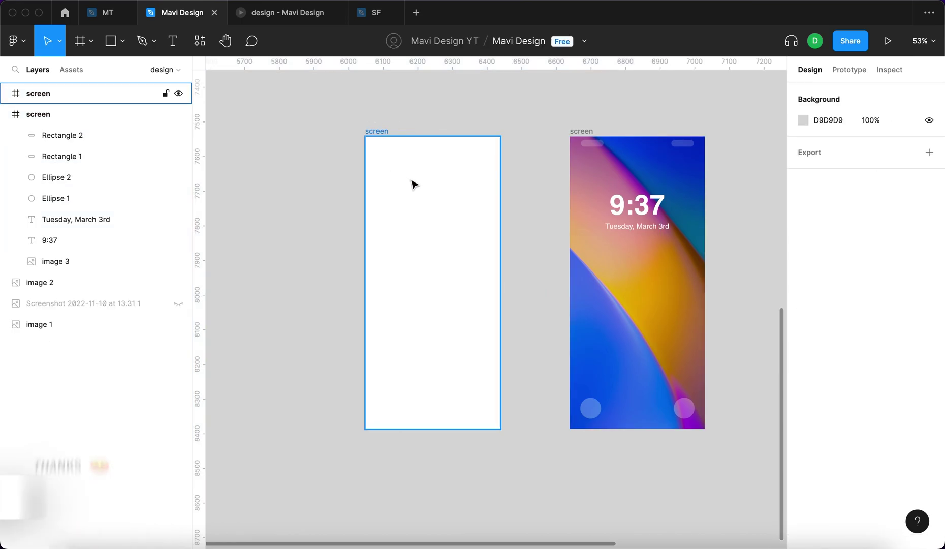
# Step: Remove the empty frame's white fill and move it closer to the lock screen
pyautogui.click(414, 184)
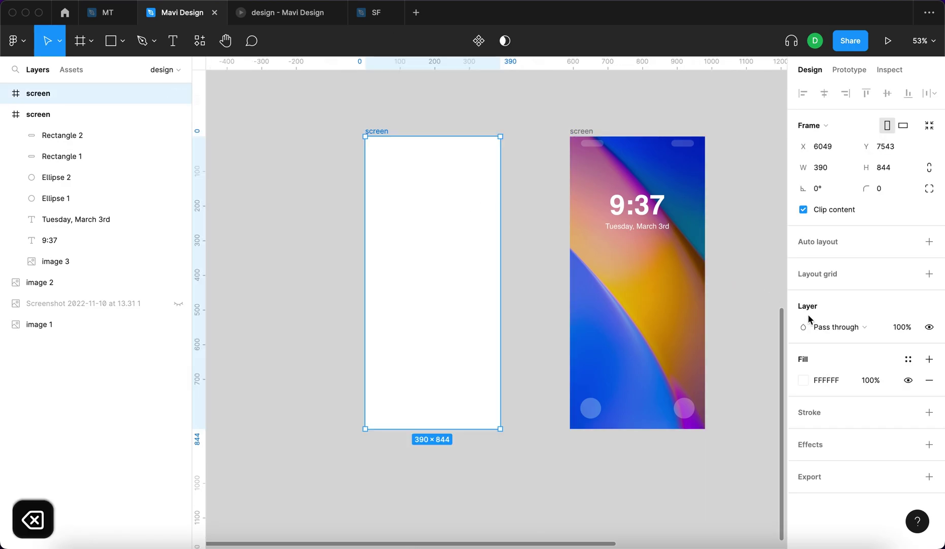
pyautogui.click(928, 387)
pyautogui.click(302, 181)
pyautogui.click(421, 201)
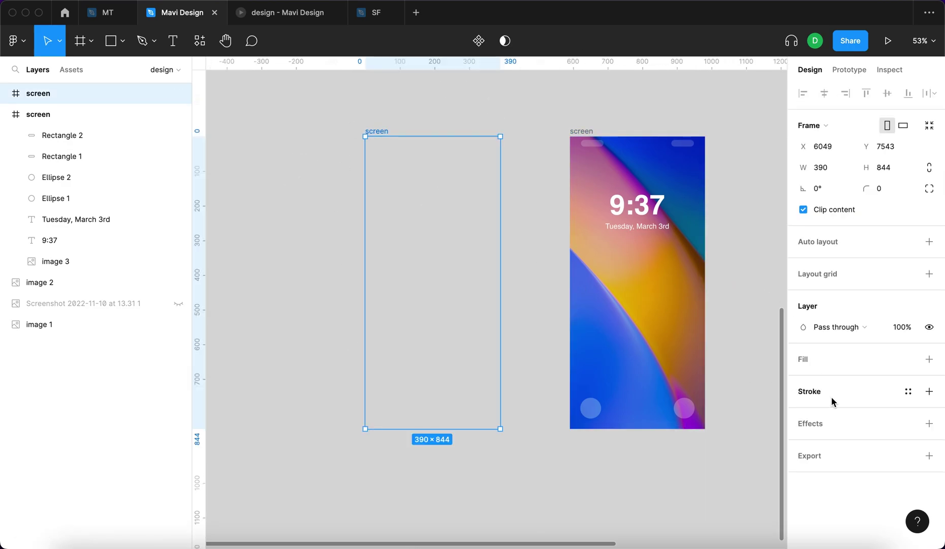
pyautogui.click(245, 213)
pyautogui.moveTo(416, 254); pyautogui.dragTo(445, 254)
pyautogui.click(502, 302)
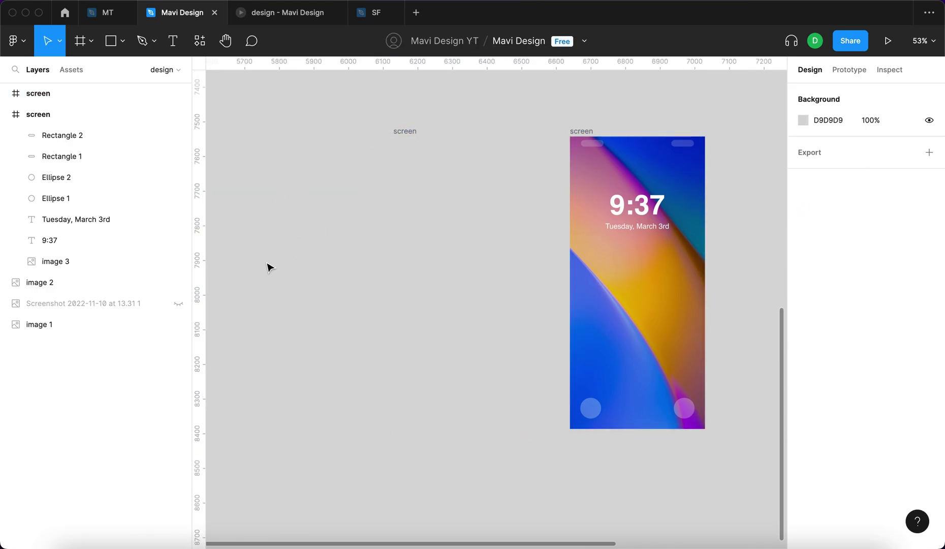
# Step: Fill the left frame with black 000000 at 10% opacity
pyautogui.click(432, 296)
pyautogui.click(929, 391)
pyautogui.hotkey('ctrl', 'z')
pyautogui.click(929, 359)
pyautogui.click(834, 381)
pyautogui.write('0')
pyautogui.press('Return')
pyautogui.hotkey('shift', 'Down')
pyautogui.hotkey('shift', 'Down')
pyautogui.hotkey('shift', 'Down')
pyautogui.hotkey('shift', 'Down')
pyautogui.hotkey('shift', 'Down')
pyautogui.hotkey('shift', 'Down')
pyautogui.hotkey('shift', 'Down')
pyautogui.hotkey('shift', 'Down')
pyautogui.hotkey('shift', 'Down')
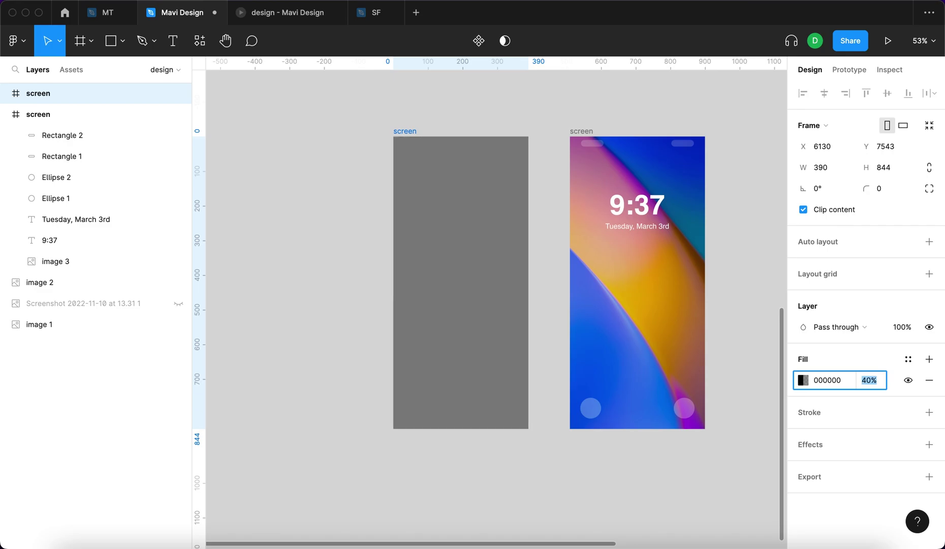
pyautogui.press('Return')
pyautogui.click(499, 319)
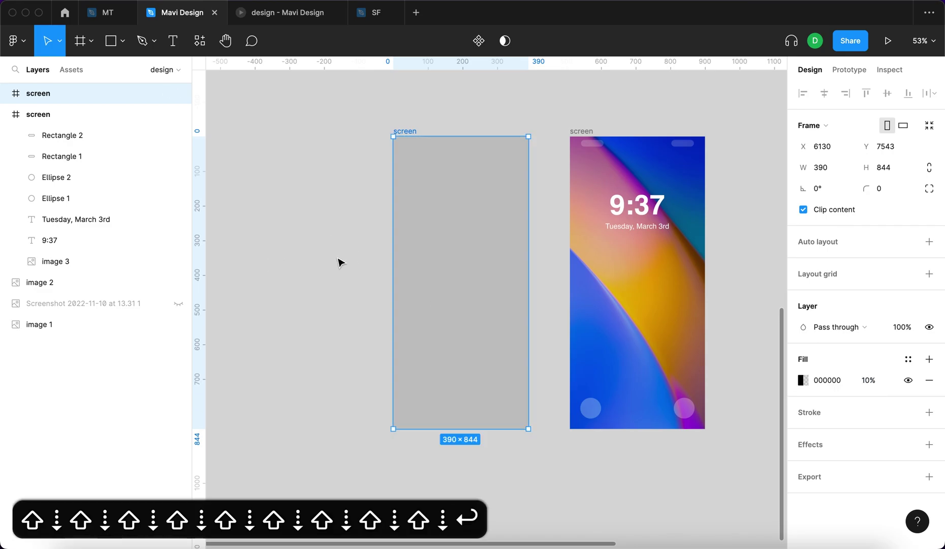
# Step: Draw a rectangle bar near the top of the left screen frame
pyautogui.scroll(1, 489, 131)
pyautogui.scroll(2, 489, 131)
pyautogui.click(456, 159)
pyautogui.scroll(5, 437, 279)
pyautogui.click(437, 278)
pyautogui.scroll(-5, 426, 280)
pyautogui.press('r')
pyautogui.moveTo(373, 258); pyautogui.dragTo(510, 280)
# Step: Give the bar a black fill, X 24, corner radius 11 and 40% opacity
pyautogui.click(828, 380)
pyautogui.write('0')
pyautogui.press('Return')
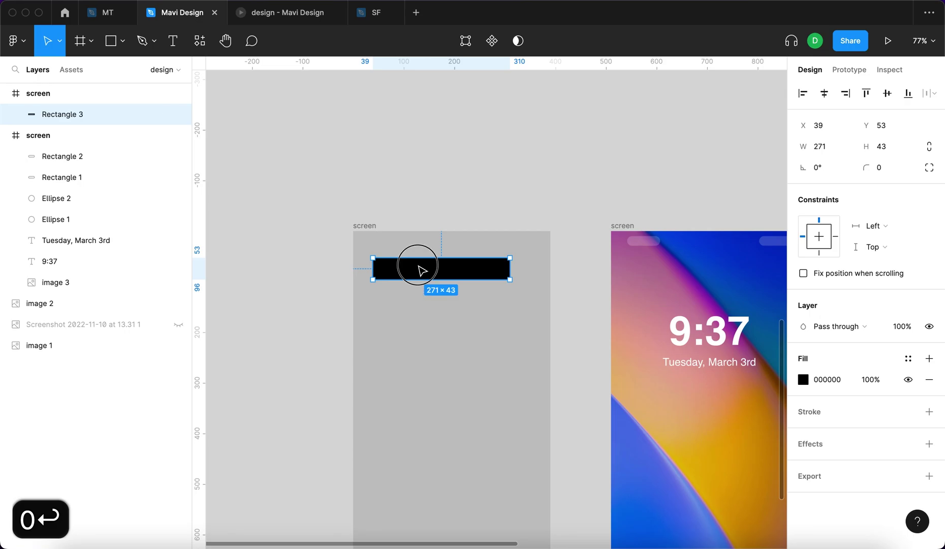
pyautogui.moveTo(422, 270); pyautogui.dragTo(415, 270)
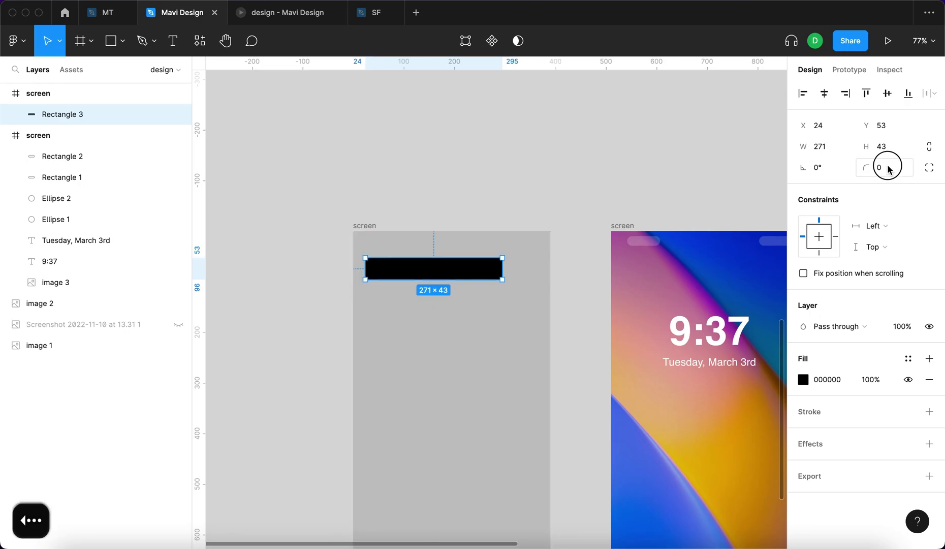
pyautogui.write('1')
pyautogui.hotkey('shift', 'Up')
pyautogui.hotkey('shift', 'Up')
pyautogui.hotkey('shift', 'Down')
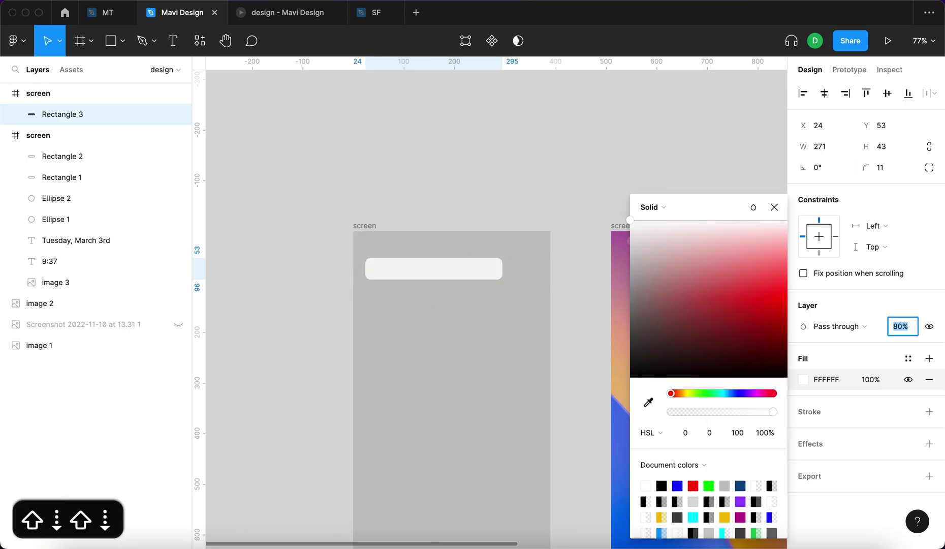
pyautogui.hotkey('shift', 'Down')
pyautogui.hotkey('shift', 'Down')
pyautogui.hotkey('shift', 'Down')
pyautogui.hotkey('shift', 'Down')
pyautogui.press('Return')
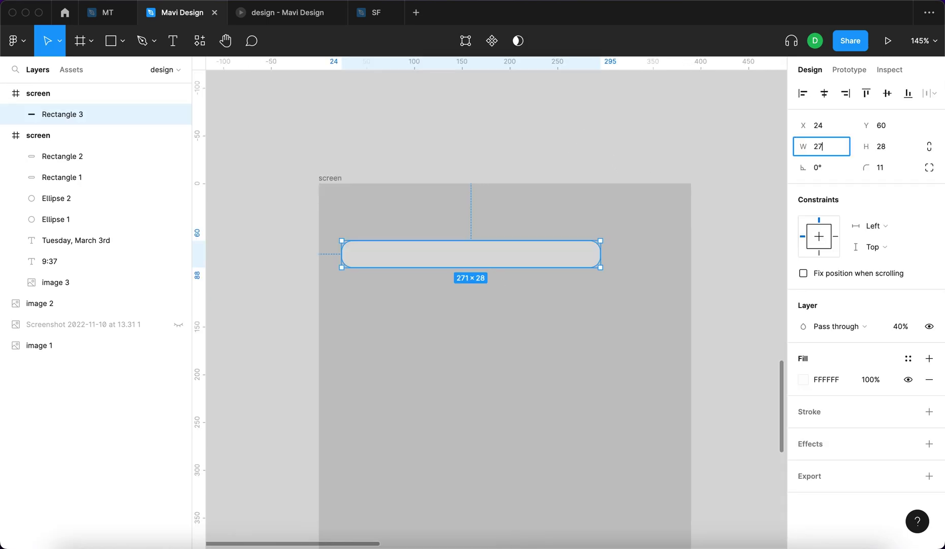
# Step: Add an 18pt 'Cancel' label beside the search bar
pyautogui.write('0')
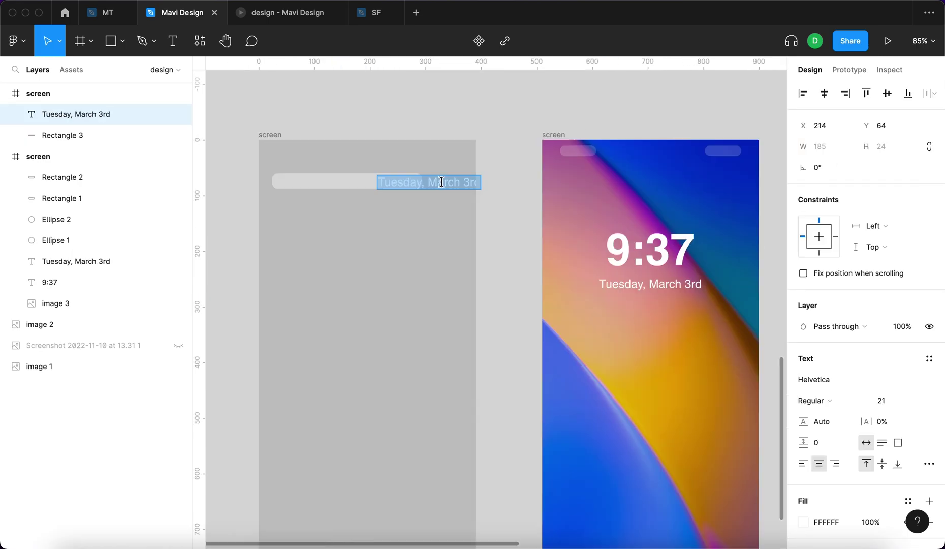
pyautogui.scroll(5, 441, 181)
pyautogui.write('Cal')
pyautogui.press('BackSpace')
pyautogui.write('ncel')
pyautogui.press('Escape')
pyautogui.keyDown('shift'); pyautogui.click(363, 181); pyautogui.keyUp('shift')
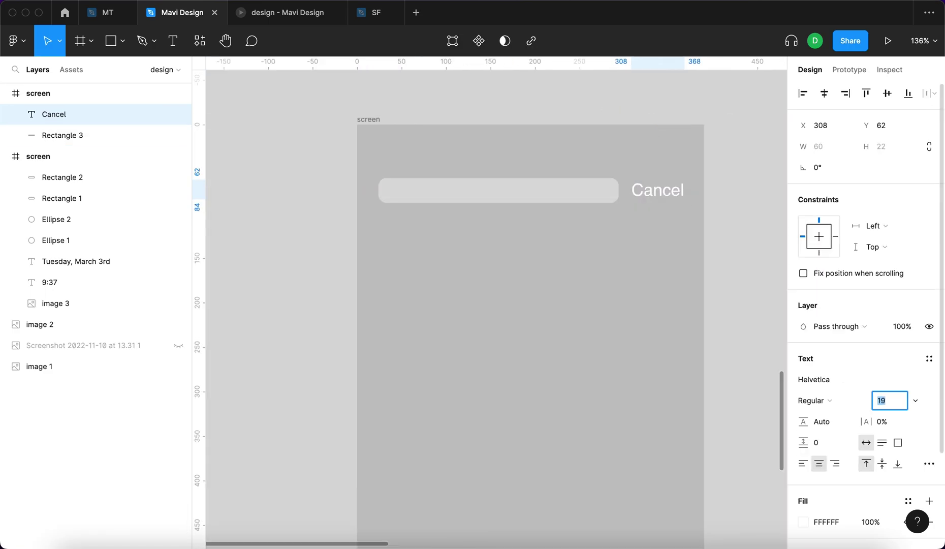
pyautogui.press('Down')
pyautogui.press('Down')
pyautogui.press('Down')
pyautogui.press('Return')
pyautogui.press('Left')
pyautogui.press('Left')
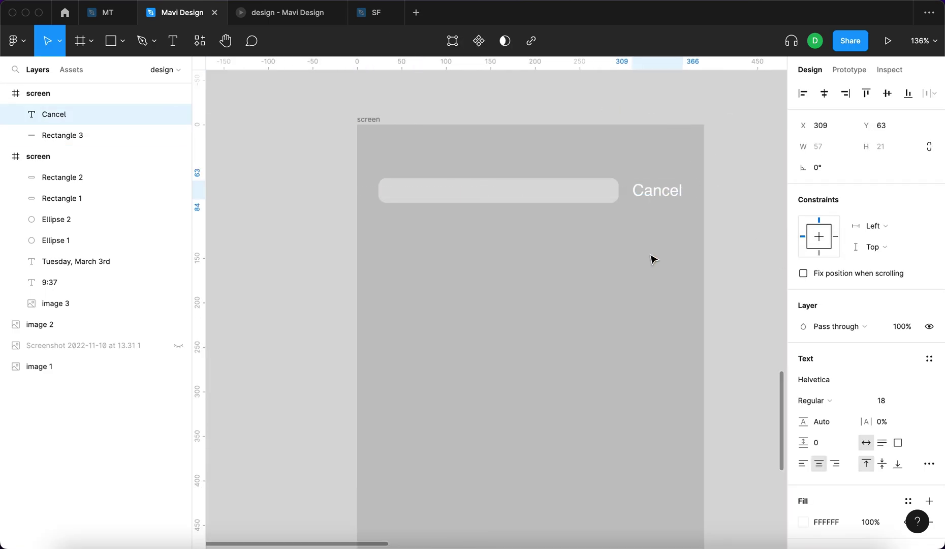
pyautogui.click(558, 192)
pyautogui.click(776, 286)
# Step: Duplicate the search bar and stretch the copy into a large suggestions panel
pyautogui.scroll(-1, 747, 282)
pyautogui.click(625, 188)
pyautogui.click(570, 192)
pyautogui.press('super+d')
pyautogui.moveTo(585, 216); pyautogui.dragTo(597, 386)
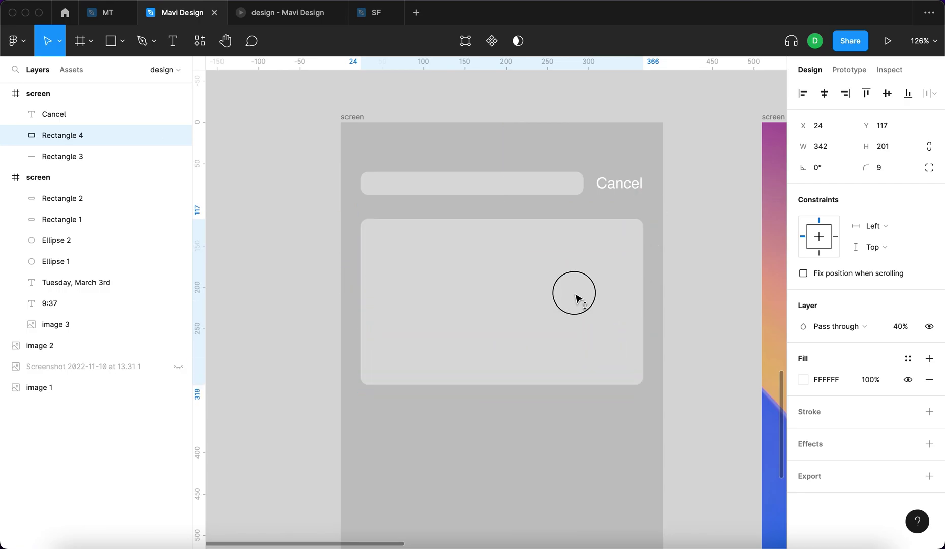
pyautogui.hotkey('ctrl', 'z')
# Step: Copy the Cancel label into a left-aligned 24pt 'Siri suggestions' heading
pyautogui.click(619, 184)
pyautogui.moveTo(619, 184); pyautogui.dragTo(390, 217)
pyautogui.doubleClick(392, 219)
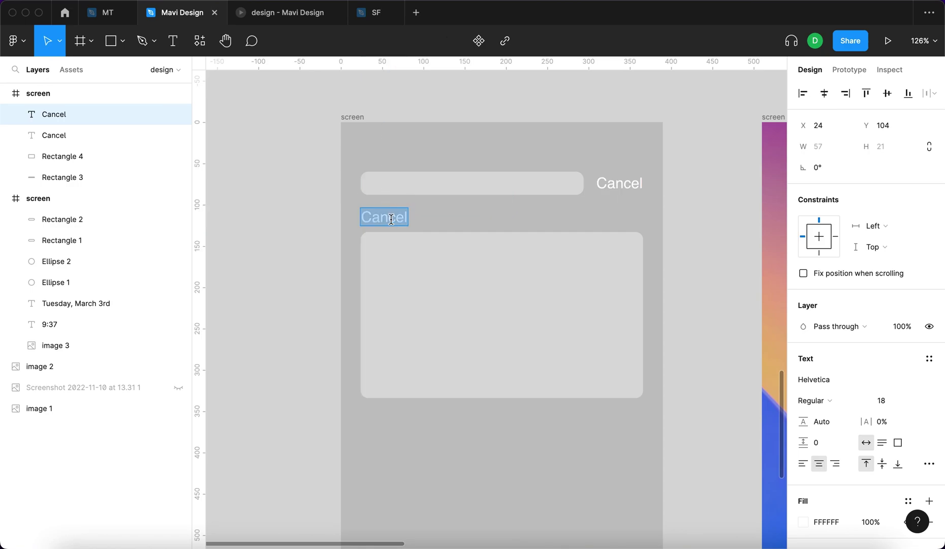
pyautogui.write('Siri S')
pyautogui.press('BackSpace')
pyautogui.write('suggestions')
pyautogui.click(803, 464)
pyautogui.click(881, 400)
pyautogui.press('Up')
pyautogui.press('Up')
pyautogui.press('Up')
pyautogui.press('Up')
pyautogui.press('Up')
pyautogui.press('Up')
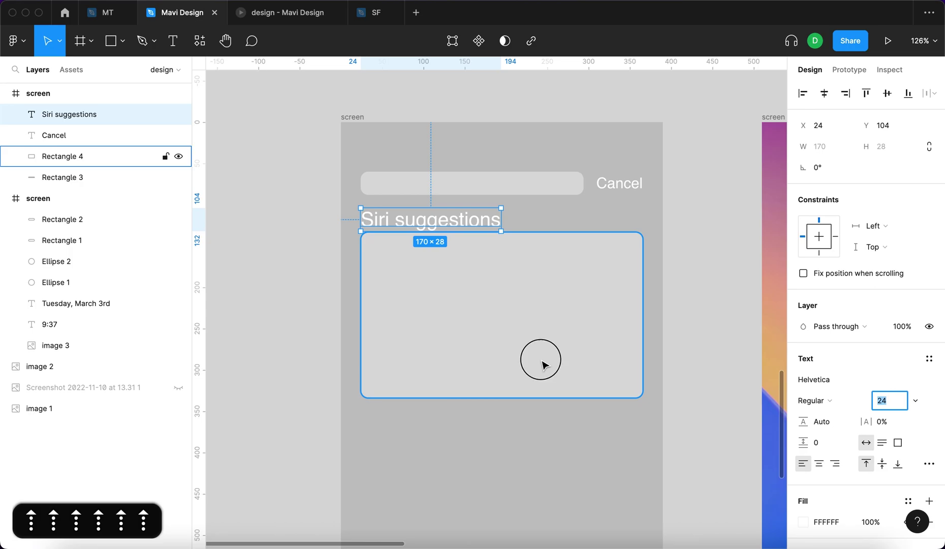
# Step: Move the panel below the heading and make the heading bold
pyautogui.click(541, 365)
pyautogui.press('Down')
pyautogui.press('Down')
pyautogui.press('Down')
pyautogui.press('Down')
pyautogui.press('Down')
pyautogui.press('Down')
pyautogui.click(468, 230)
pyautogui.click(812, 401)
pyautogui.click(821, 417)
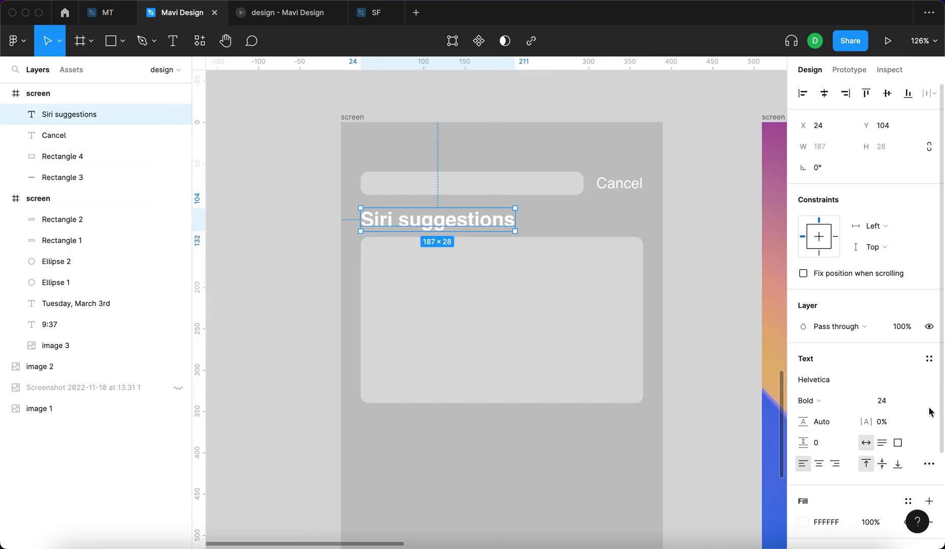
# Step: Group the search bar, both labels and the panel into Group 1
pyautogui.scroll(-2, 308, 358)
pyautogui.click(308, 358)
pyautogui.moveTo(306, 359); pyautogui.dragTo(642, 144)
pyautogui.press('super+g')
# Step: Rename the overlay group to 'content'
pyautogui.click(300, 186)
pyautogui.click(471, 266)
pyautogui.press('super+r')
pyautogui.write('c')
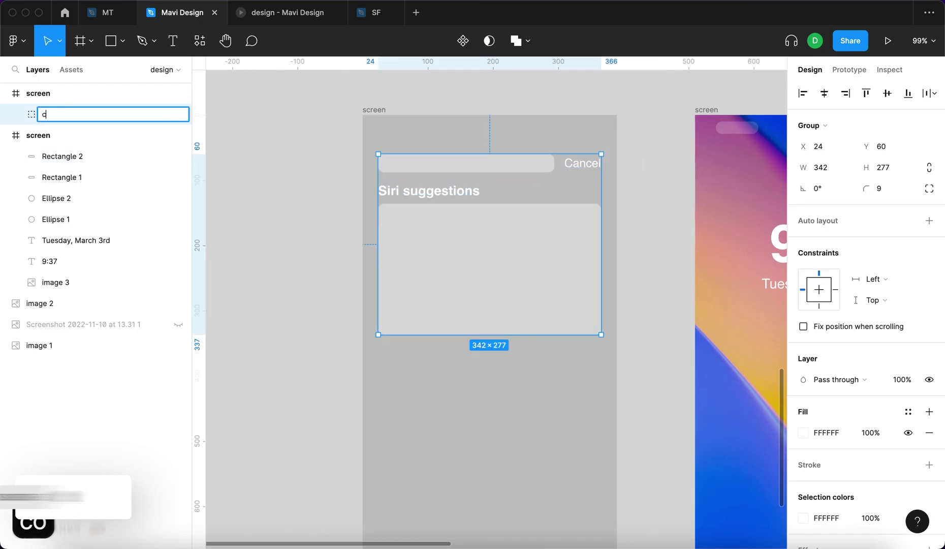
pyautogui.write('ontent')
pyautogui.press('Return')
# Step: Set the content group's horizontal constraint to Center
pyautogui.click(311, 194)
pyautogui.click(432, 249)
pyautogui.click(887, 278)
pyautogui.click(885, 326)
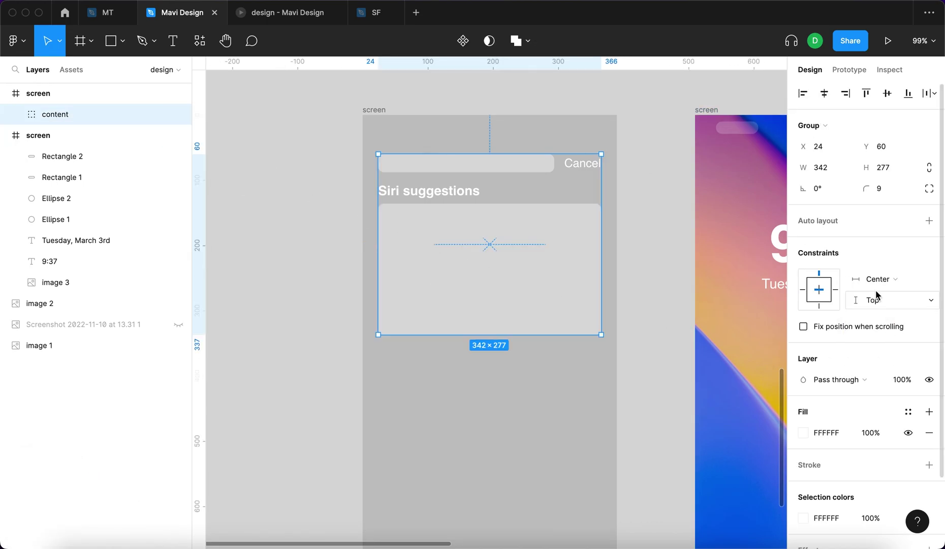
# Step: Move the left screen frame further left and set its height to 1000
pyautogui.hscroll(3, 588, 235)
pyautogui.scroll(-5, 588, 234)
pyautogui.moveTo(430, 158); pyautogui.dragTo(306, 153)
pyautogui.scroll(-5, 385, 283)
pyautogui.moveTo(385, 283); pyautogui.dragTo(388, 337)
pyautogui.click(884, 168)
pyautogui.write('1000')
pyautogui.press('Return')
pyautogui.scroll(3, 341, 275)
pyautogui.click(526, 168)
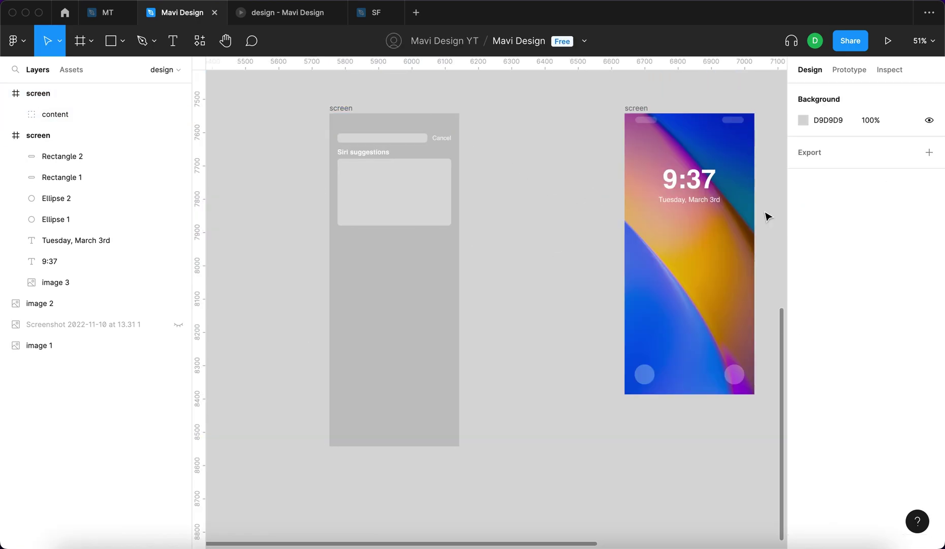
pyautogui.click(346, 108)
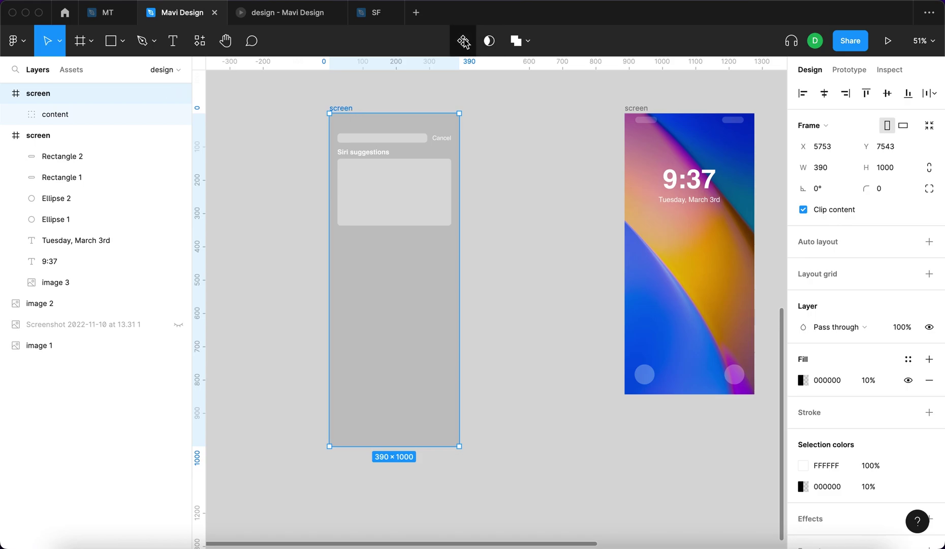
# Step: Turn the frame into a component named 'siri suggestions'
pyautogui.click(462, 41)
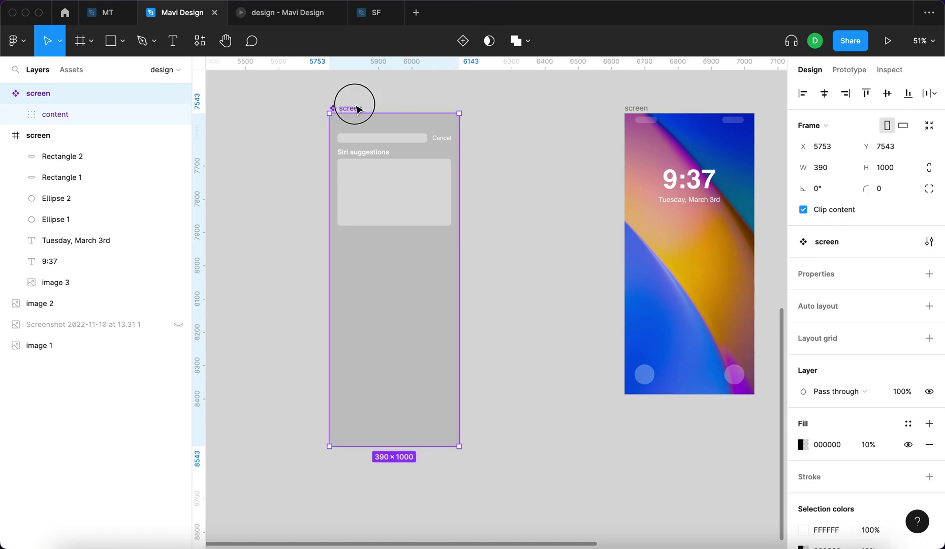
pyautogui.moveTo(357, 109); pyautogui.dragTo(304, 109)
pyautogui.press('super+r')
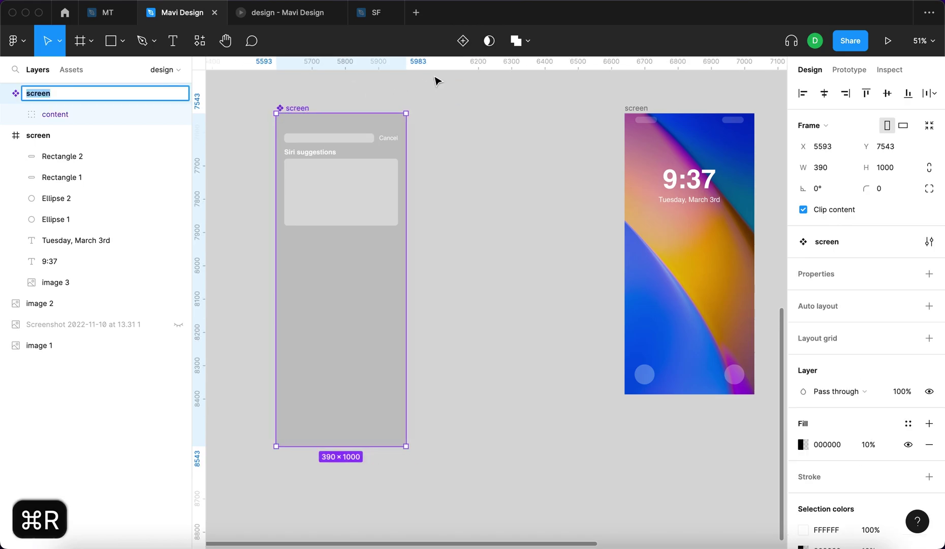
pyautogui.write('siri suggestions')
pyautogui.press('Return')
# Step: Add a second variant and lay the variants out side by side
pyautogui.click(462, 41)
pyautogui.click(306, 101)
pyautogui.click(928, 327)
pyautogui.click(321, 285)
pyautogui.click(300, 101)
pyautogui.click(311, 272)
pyautogui.click(510, 264)
pyautogui.click(351, 277)
# Step: Rename the two variants 'invisible' and 'visible'
pyautogui.click(861, 339)
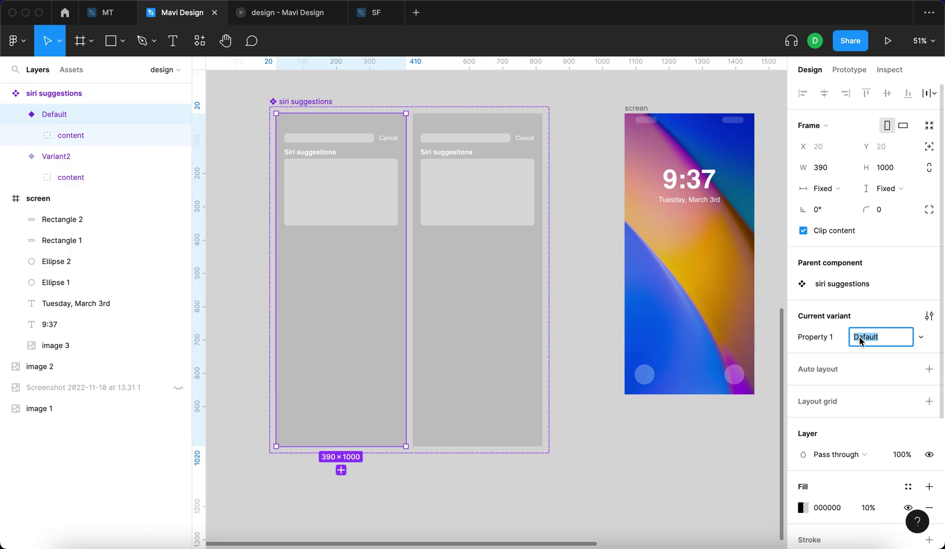
pyautogui.write('invisible')
pyautogui.press('Return')
pyautogui.click(506, 291)
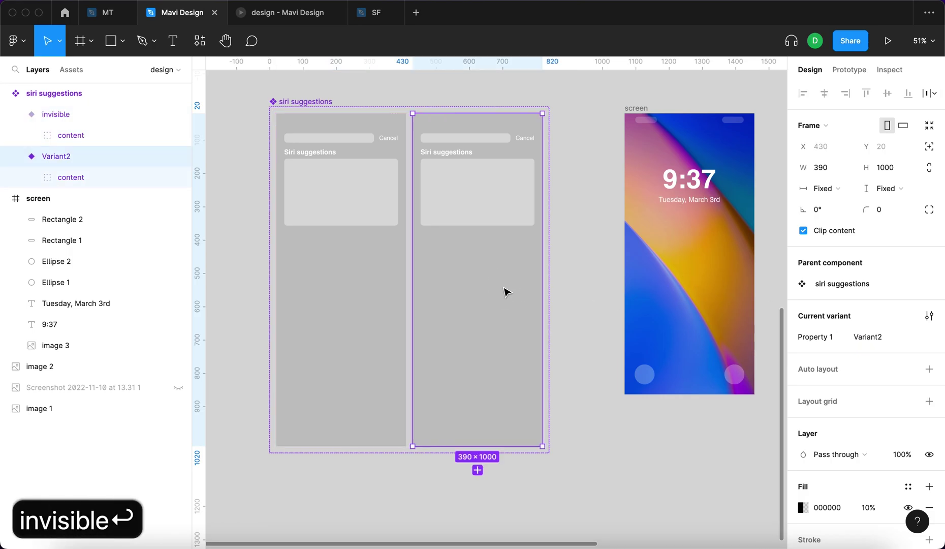
pyautogui.write('visible')
pyautogui.press('Return')
# Step: Set the invisible variant's content opacity and frame fill opacity to 0%
pyautogui.click(346, 208)
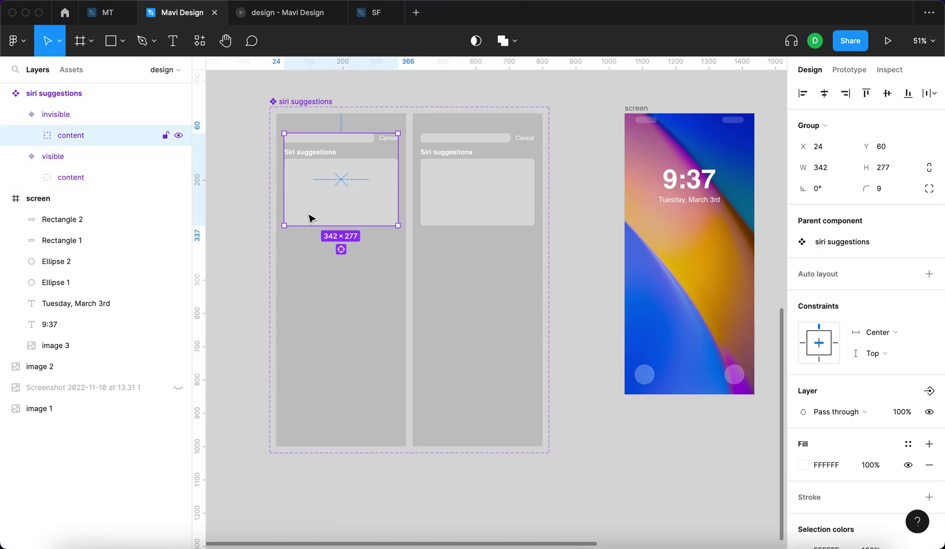
pyautogui.write('0')
pyautogui.press('Return')
pyautogui.click(376, 273)
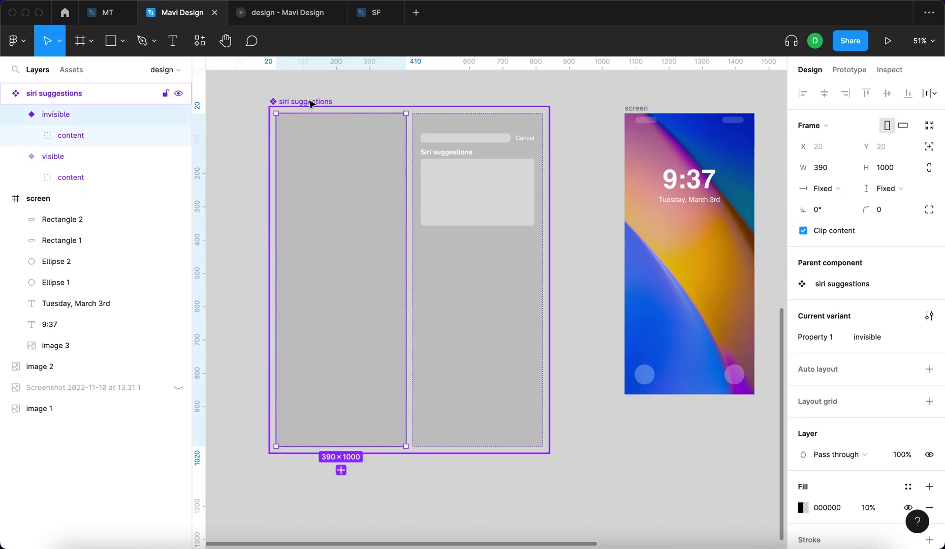
pyautogui.scroll(-3, 904, 376)
pyautogui.click(879, 357)
pyautogui.write('0')
pyautogui.press('Return')
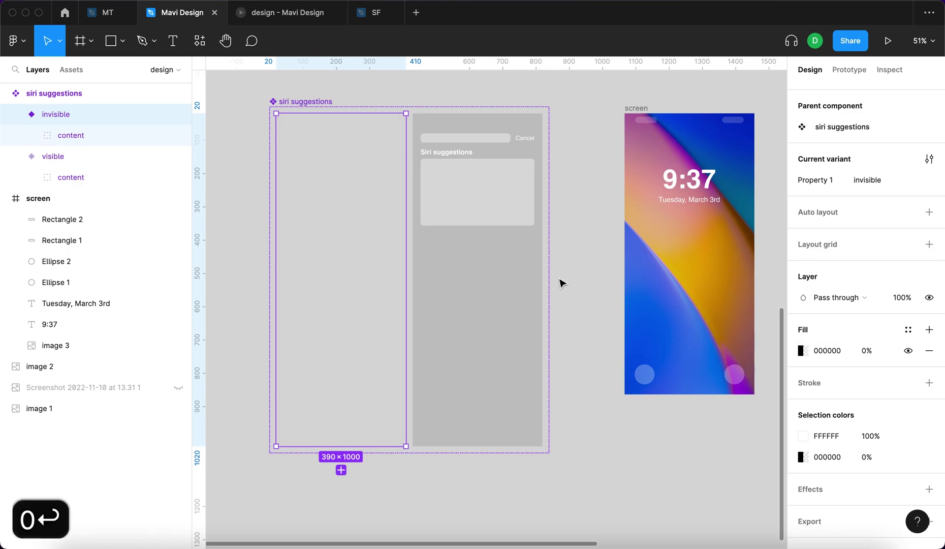
pyautogui.click(557, 280)
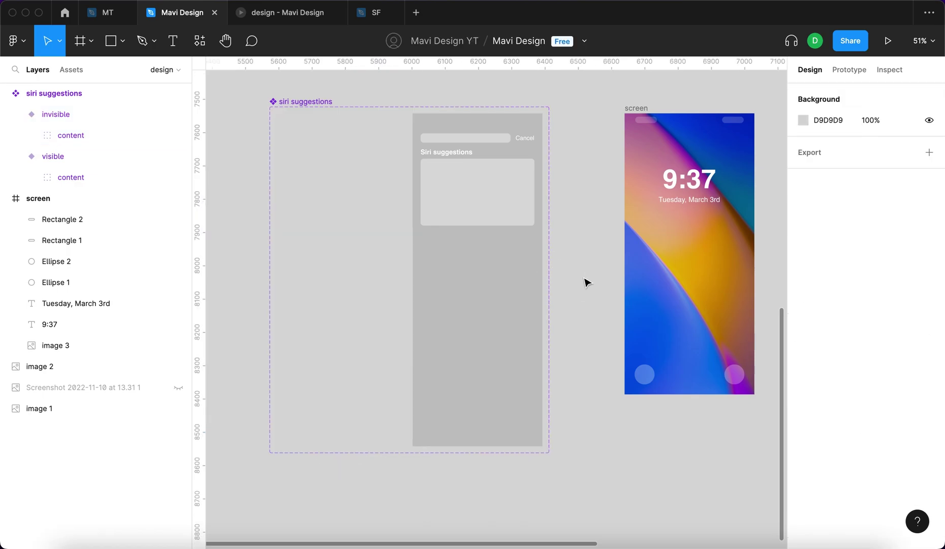
# Step: Place a siri suggestions instance on the lock screen, left-aligned and centred vertically
pyautogui.moveTo(586, 283); pyautogui.dragTo(500, 327)
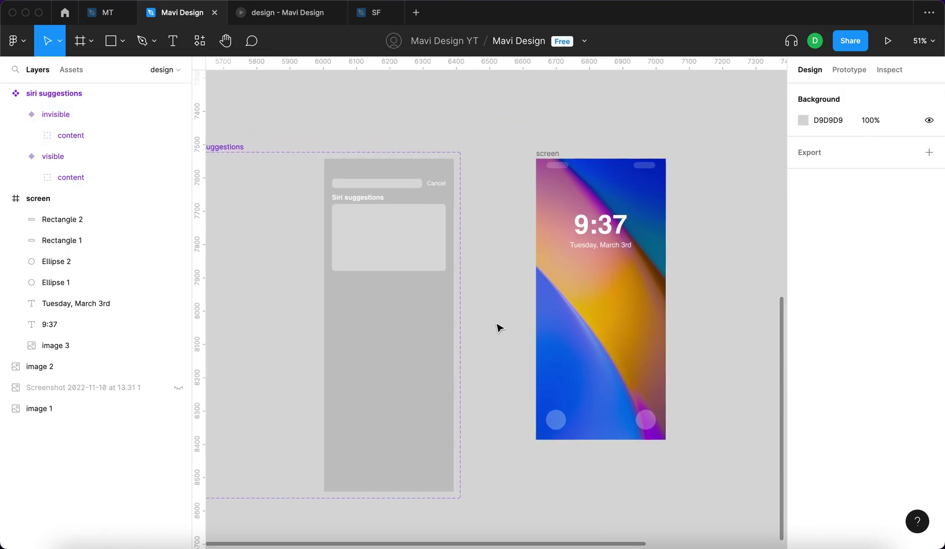
pyautogui.click(75, 74)
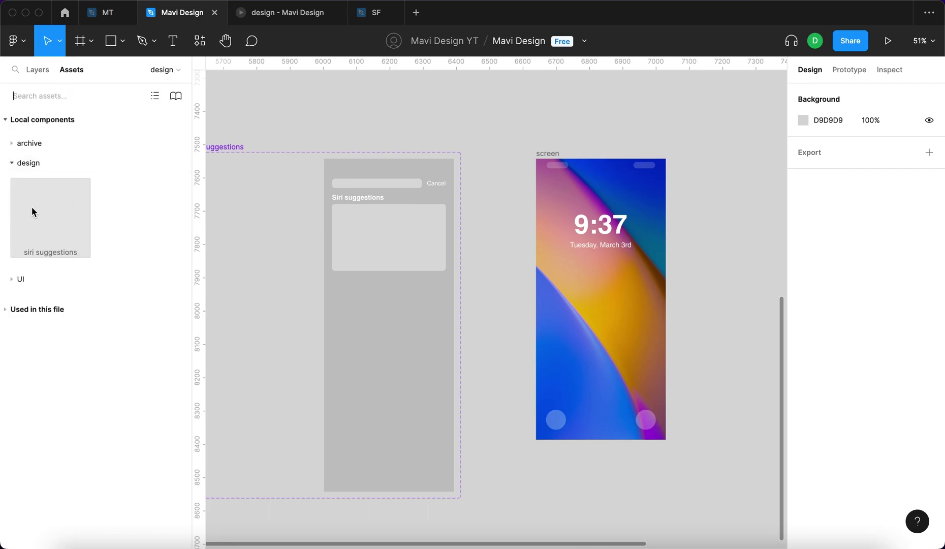
pyautogui.moveTo(39, 224); pyautogui.dragTo(595, 235)
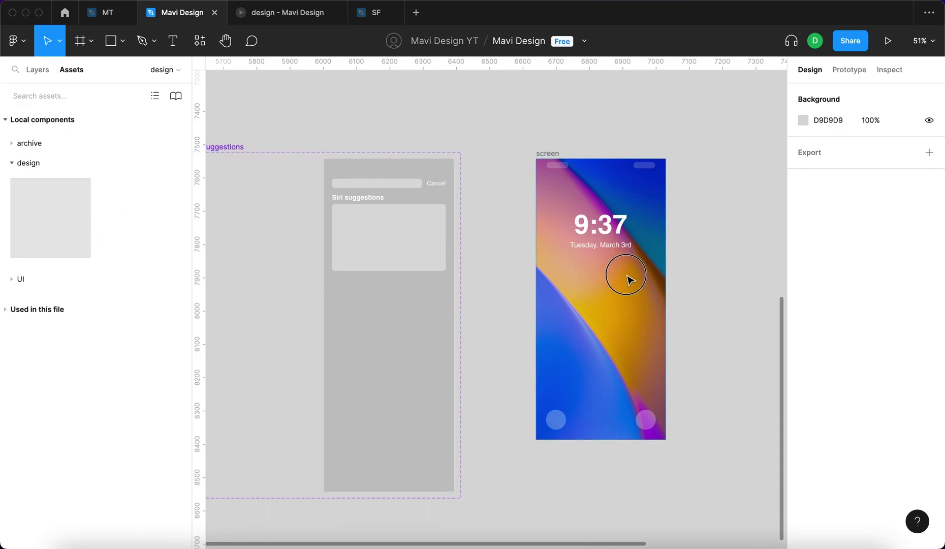
pyautogui.moveTo(630, 279); pyautogui.dragTo(630, 280)
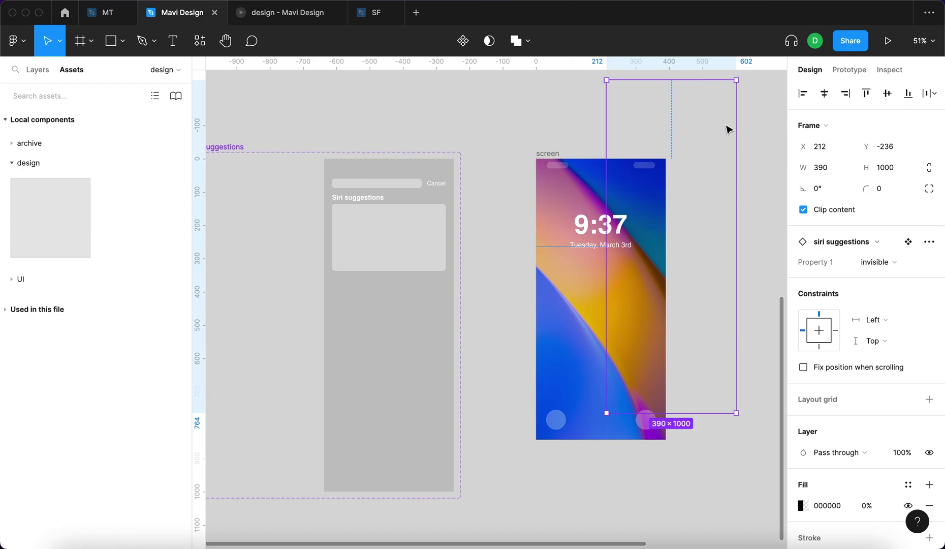
pyautogui.click(825, 93)
pyautogui.click(907, 94)
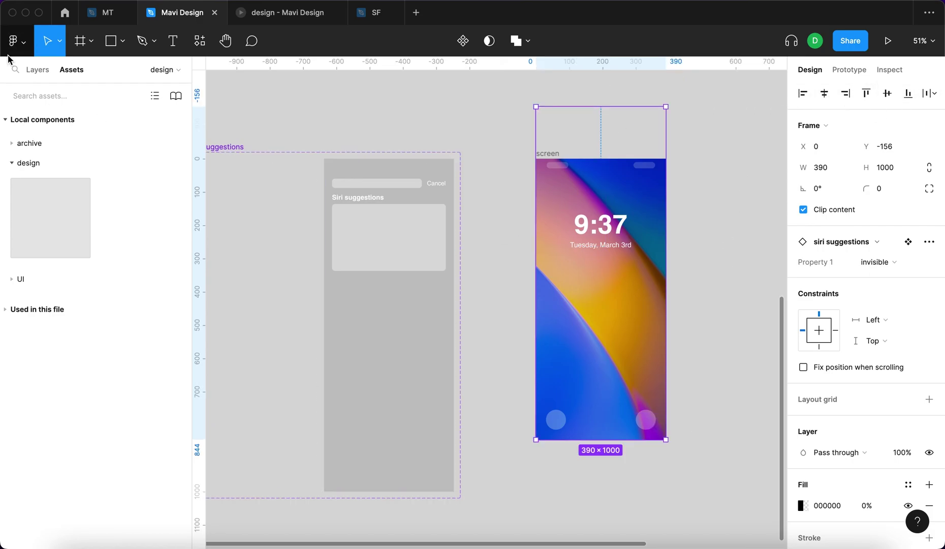
pyautogui.click(29, 71)
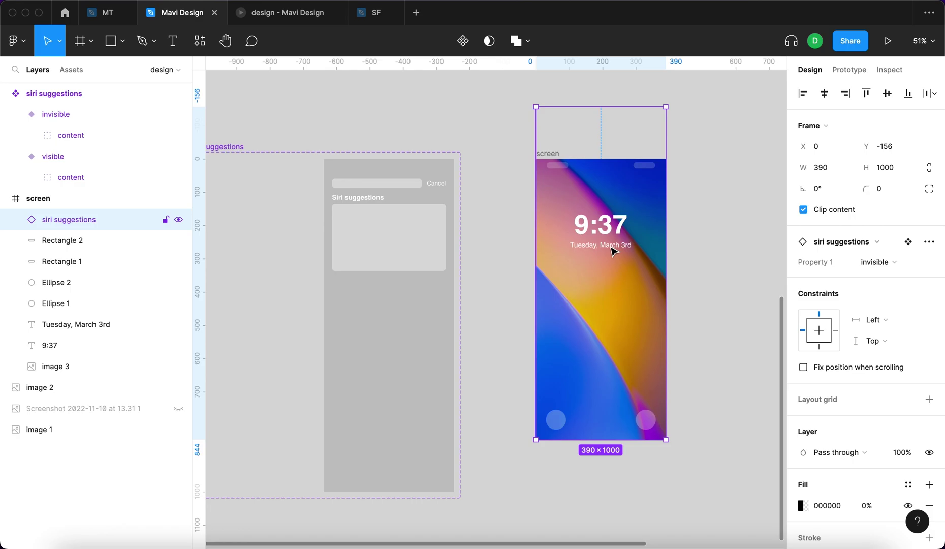
pyautogui.hotkey('shift', 'Down')
pyautogui.hotkey('shift', 'Down')
pyautogui.hotkey('shift', 'Down')
pyautogui.hotkey('shift', 'Down')
pyautogui.hotkey('shift', 'Down')
pyautogui.hotkey('shift', 'Down')
pyautogui.hotkey('shift', 'Down')
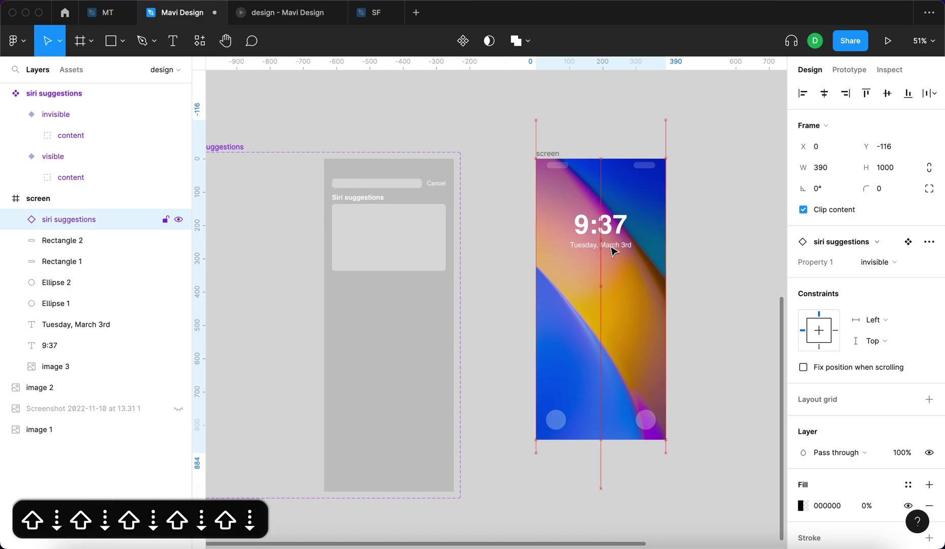
pyautogui.click(889, 94)
# Step: Duplicate the lock screen frame to the right of the original
pyautogui.scroll(2, 588, 148)
pyautogui.click(457, 140)
pyautogui.moveTo(454, 143); pyautogui.dragTo(624, 140)
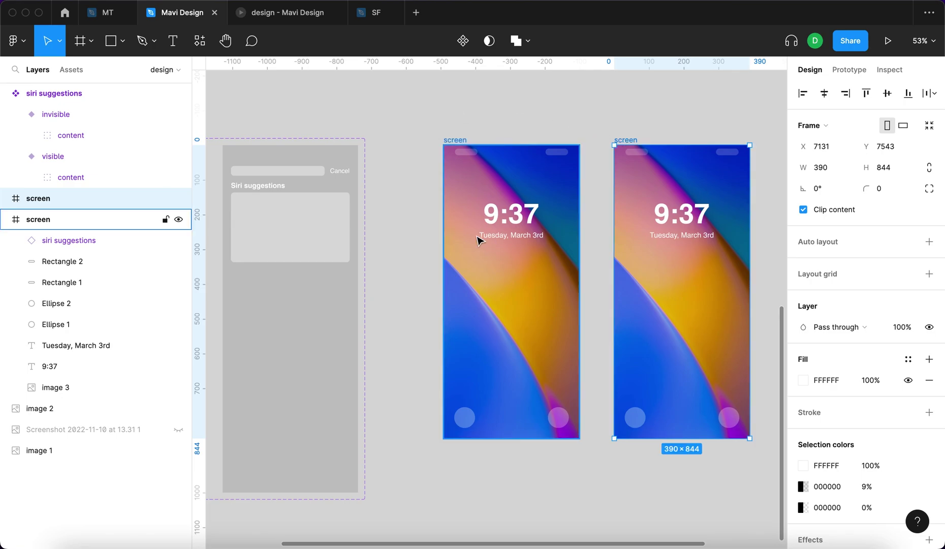
# Step: Set the duplicate screen's siri suggestions overlay to Y 0
pyautogui.press('Tab')
pyautogui.click(65, 248)
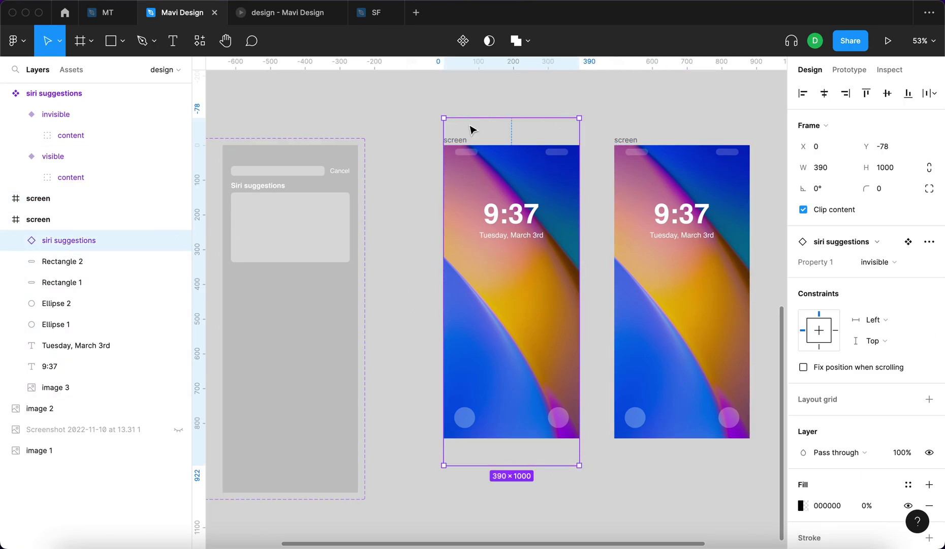
pyautogui.click(10, 201)
pyautogui.click(4, 199)
pyautogui.click(93, 219)
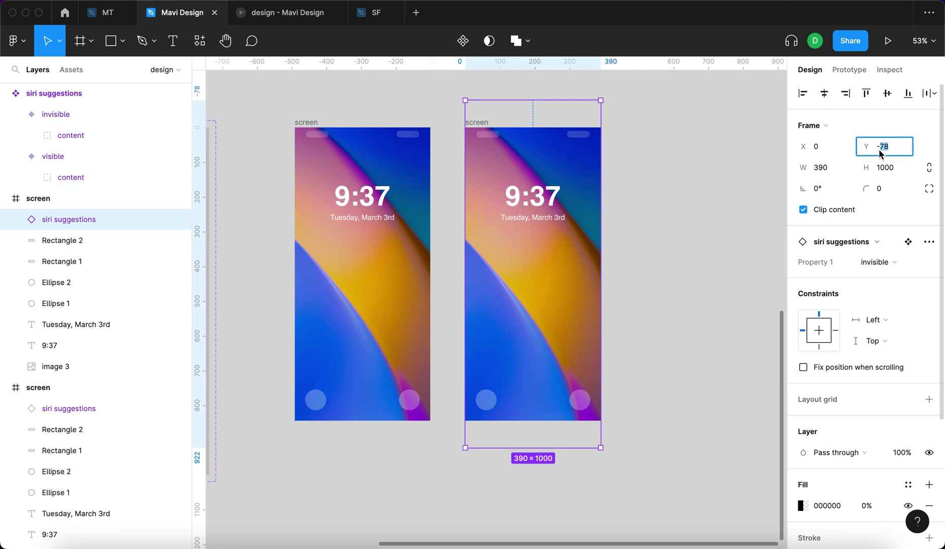
pyautogui.write('0')
pyautogui.press('Return')
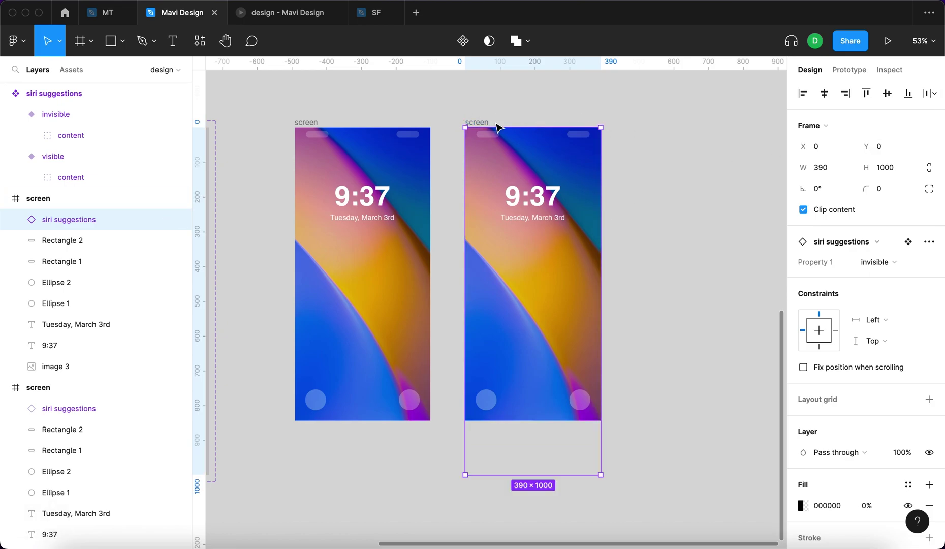
# Step: Switch the duplicate's overlay from the invisible to the visible variant
pyautogui.click(895, 261)
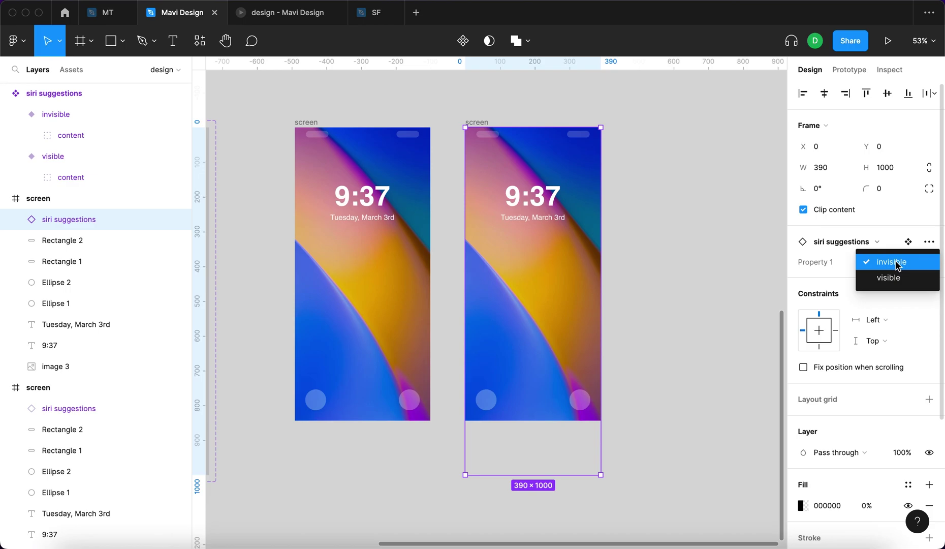
pyautogui.click(903, 277)
pyautogui.scroll(5, 559, 164)
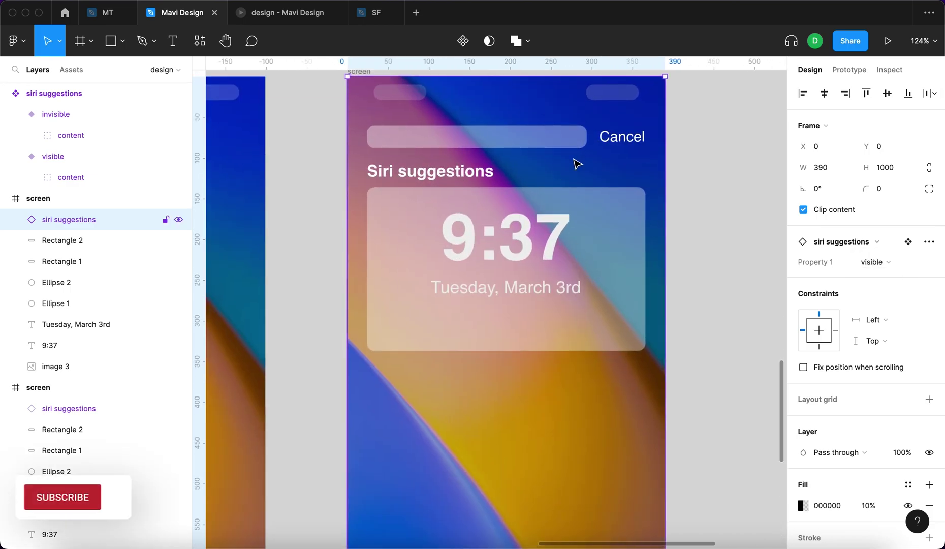
pyautogui.scroll(-5, 481, 156)
pyautogui.click(104, 343)
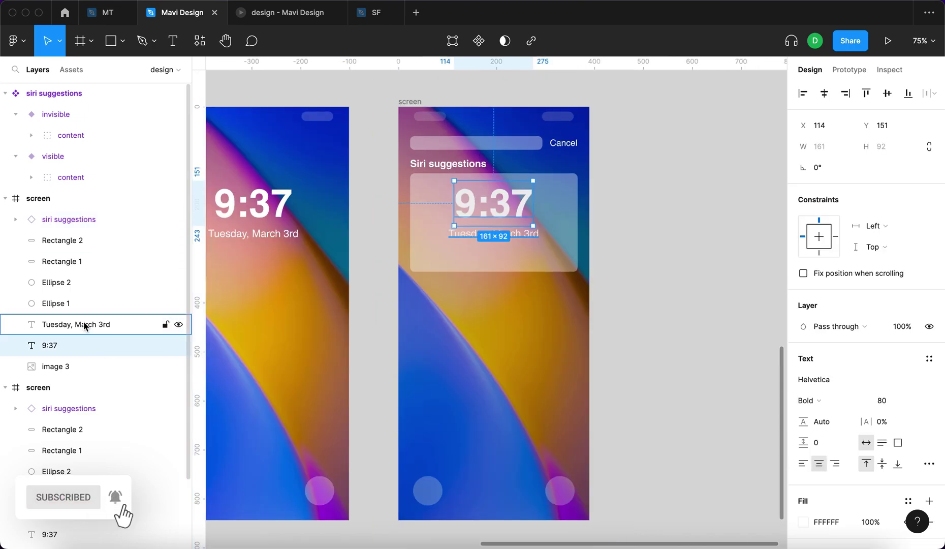
# Step: Select the 9:37 time and date text and nudge them lower on the lock screen
pyautogui.keyDown('shift'); pyautogui.click(85, 326); pyautogui.keyUp('shift')
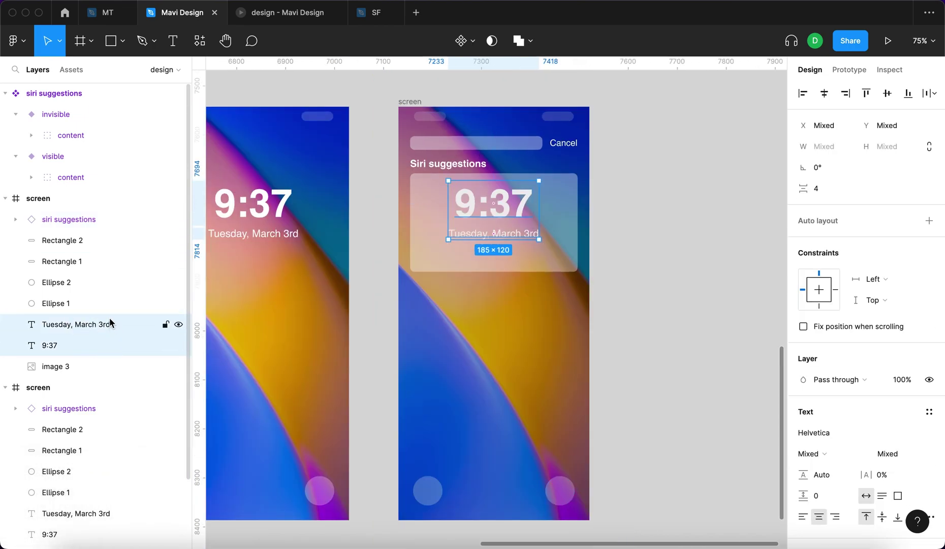
pyautogui.scroll(5, 518, 226)
pyautogui.scroll(-4, 558, 276)
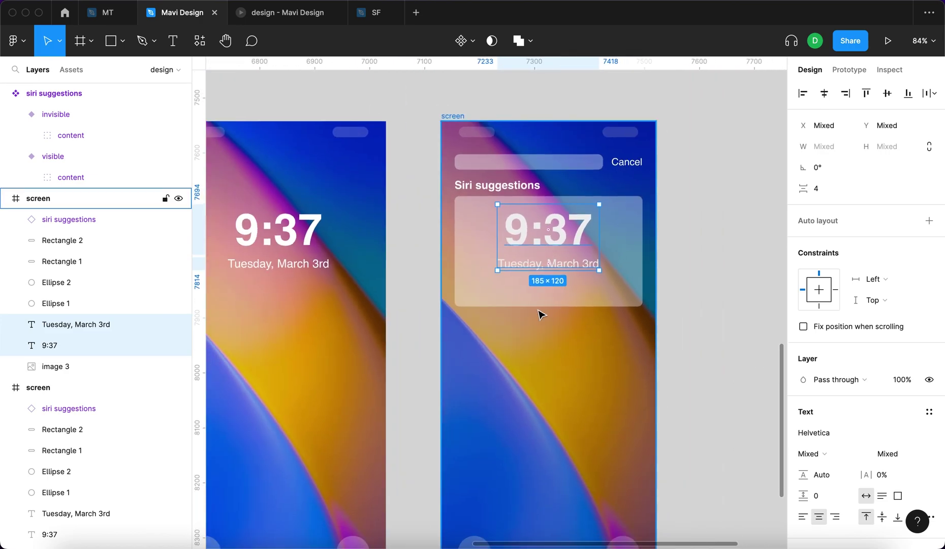
pyautogui.hotkey('shift', 'Down')
pyautogui.hotkey('shift', 'Down')
pyautogui.hotkey('shift', 'Down')
pyautogui.hotkey('shift', 'Down')
pyautogui.hotkey('shift', 'Down')
pyautogui.hotkey('shift', 'Down')
pyautogui.hotkey('shift', 'Down')
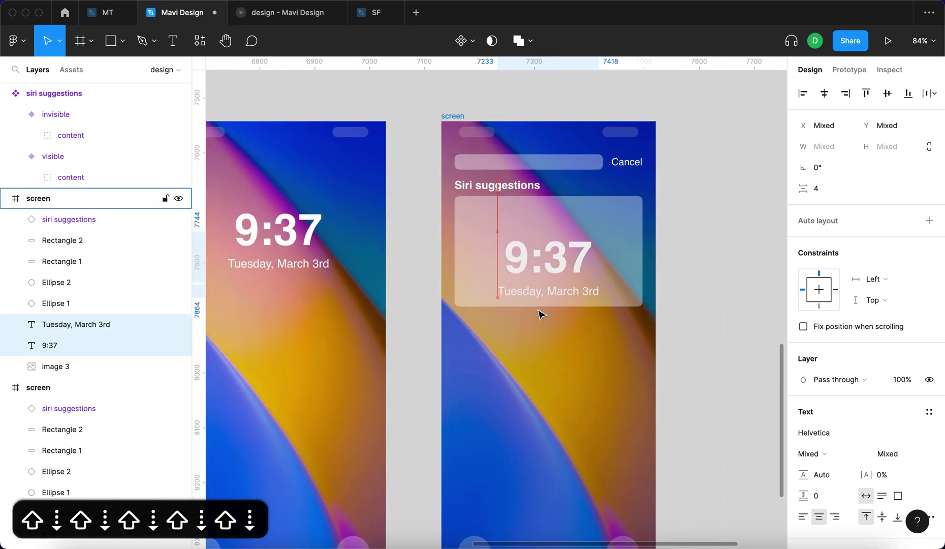
pyautogui.hotkey('shift', 'Down')
pyautogui.press('Up')
pyautogui.press('Up')
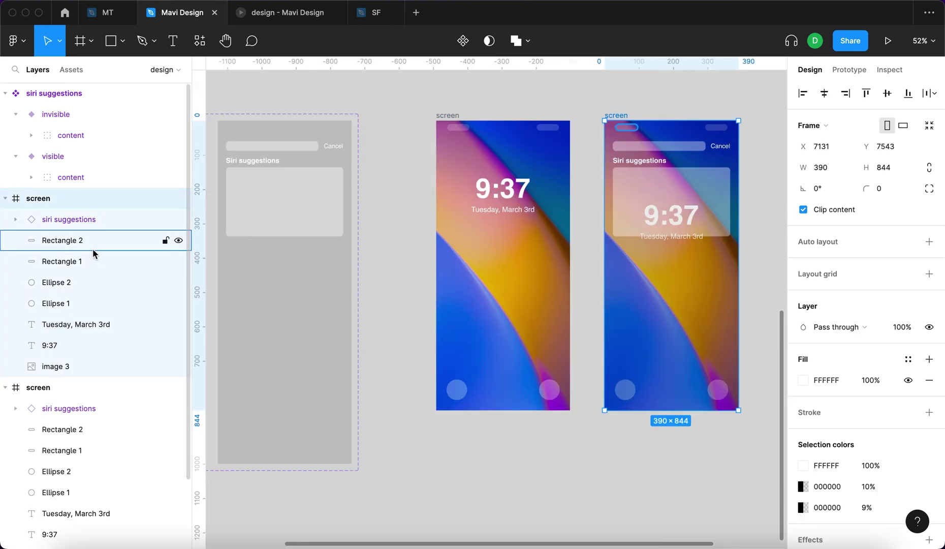
# Step: Move the two top rectangles above the siri suggestions overlay in both screens
pyautogui.click(94, 249)
pyautogui.keyDown('shift'); pyautogui.click(97, 262); pyautogui.keyUp('shift')
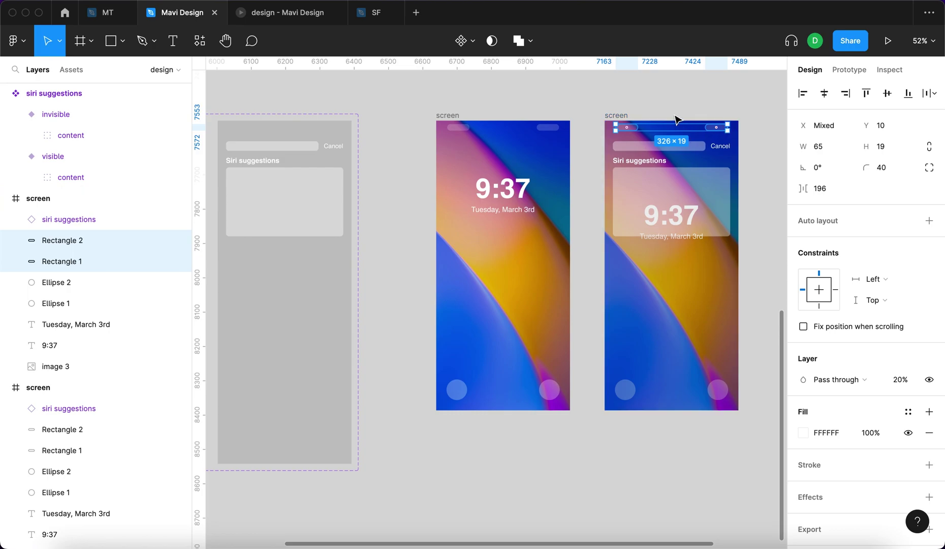
pyautogui.press('super+bracketright')
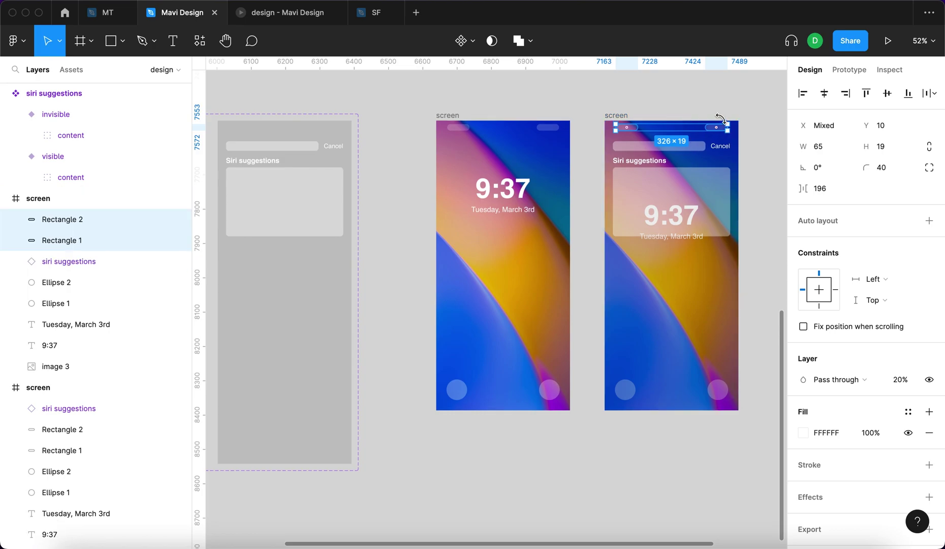
pyautogui.click(61, 387)
pyautogui.click(74, 429)
pyautogui.keyDown('shift'); pyautogui.click(72, 448); pyautogui.keyUp('shift')
pyautogui.moveTo(72, 443); pyautogui.dragTo(76, 418)
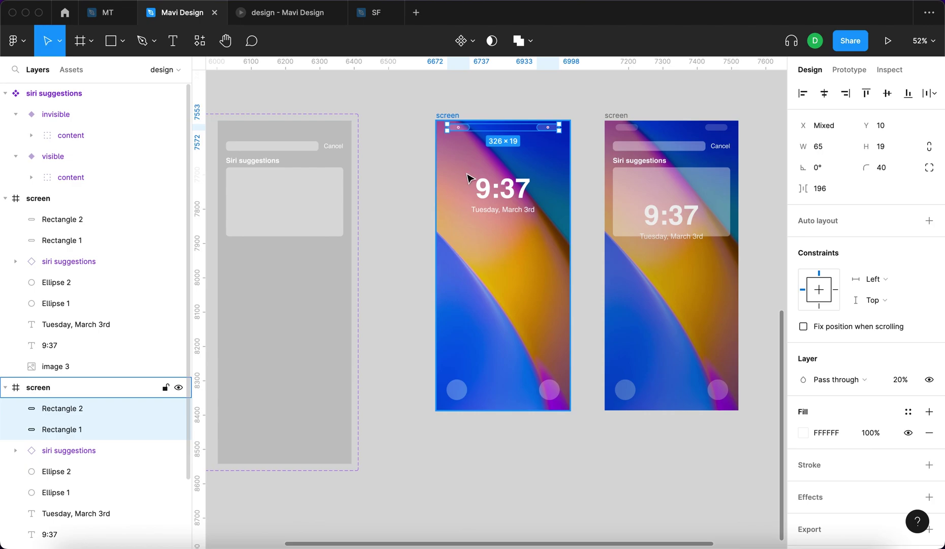
# Step: Group the two top rectangles in each lock screen
pyautogui.press('super+g')
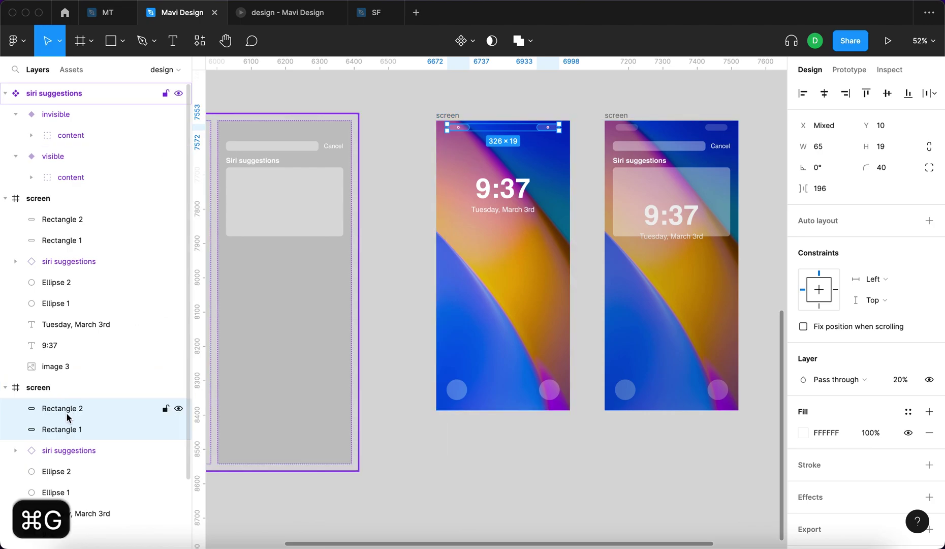
pyautogui.click(56, 245)
pyautogui.keyDown('shift'); pyautogui.click(60, 219); pyautogui.keyUp('shift')
pyautogui.press('super+g')
pyautogui.doubleClick(62, 220)
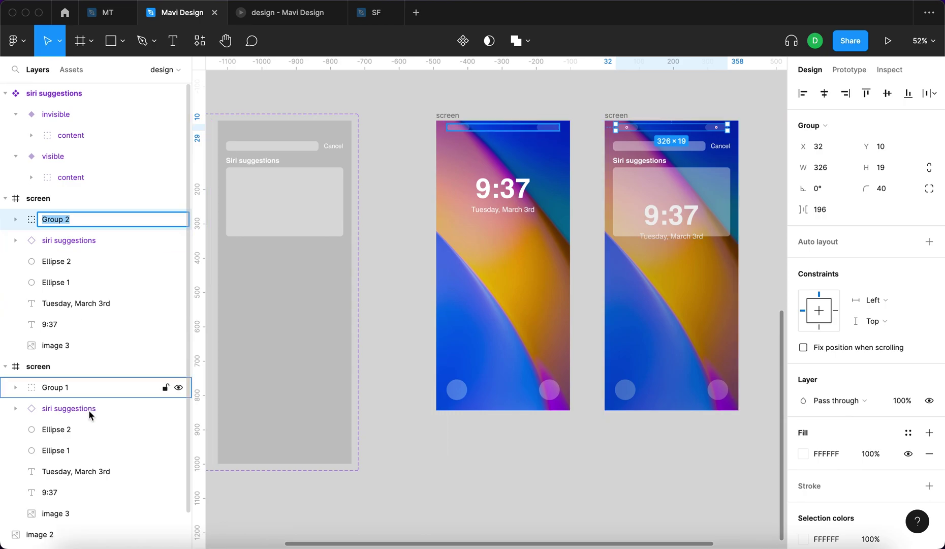
# Step: Rename both new groups to 'status bar'
pyautogui.click(84, 387)
pyautogui.keyDown('shift'); pyautogui.click(88, 221); pyautogui.keyUp('shift')
pyautogui.press('super+r')
pyautogui.write('status bar')
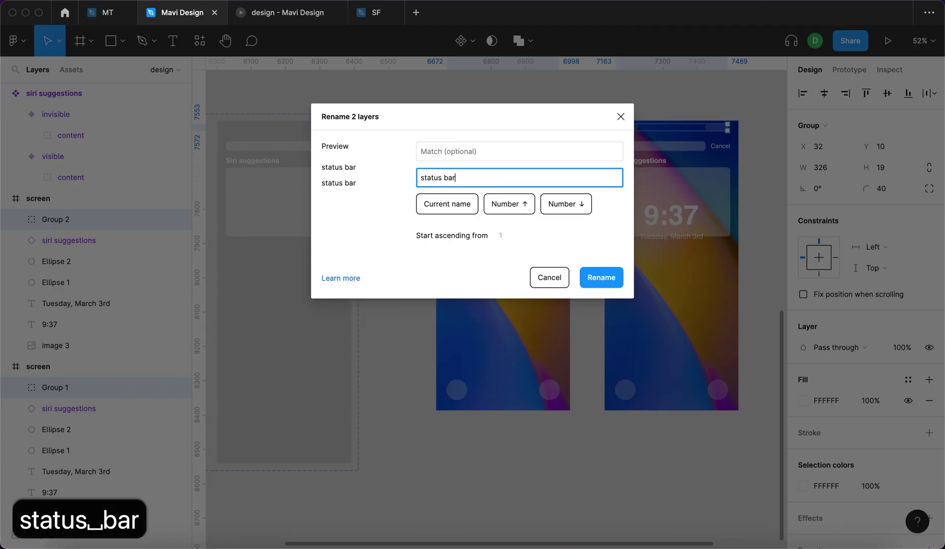
pyautogui.press('Return')
pyautogui.click(514, 296)
# Step: Add a Background blur effect to the visible siri suggestions variant
pyautogui.hscroll(-2, 352, 274)
pyautogui.scroll(-3, 362, 282)
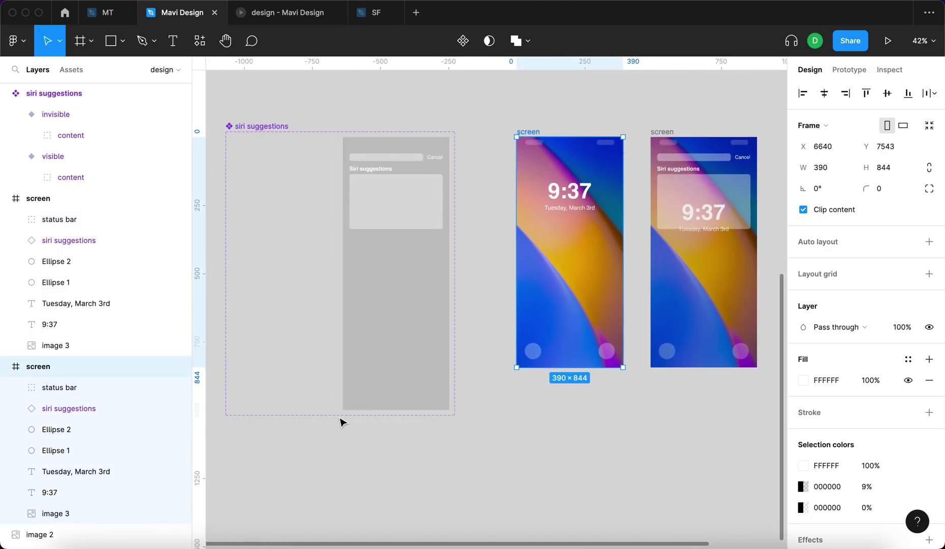
pyautogui.click(433, 331)
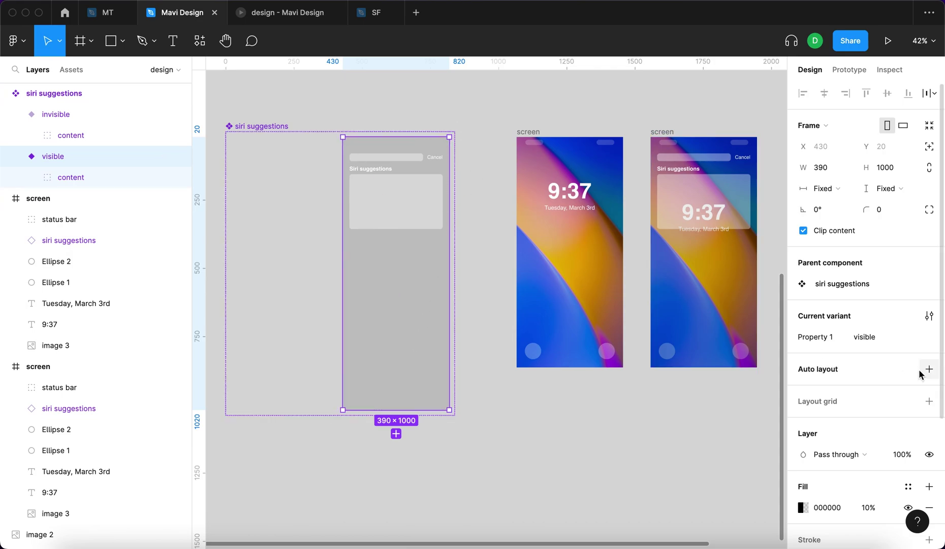
pyautogui.scroll(-5, 854, 439)
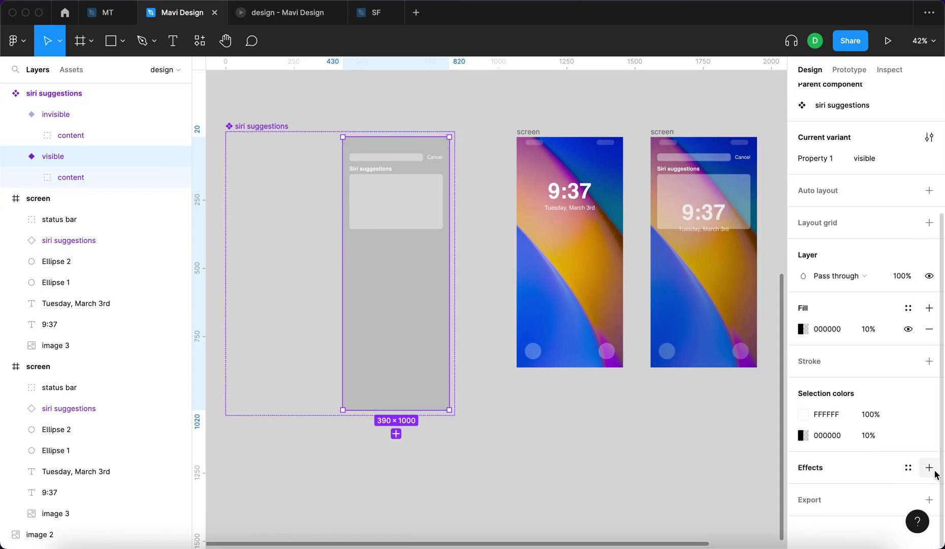
pyautogui.click(929, 467)
pyautogui.click(868, 492)
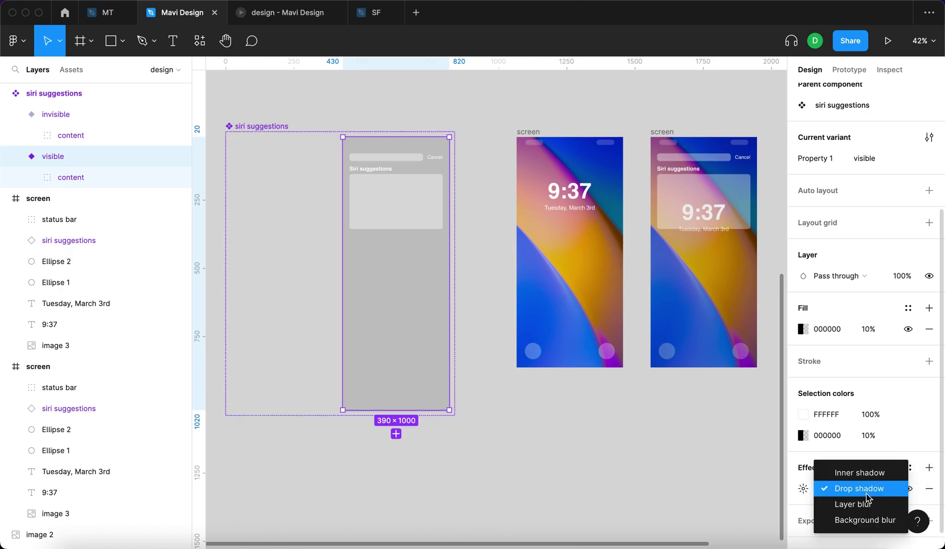
pyautogui.click(873, 519)
# Step: Set the background blur amount to 34
pyautogui.click(803, 488)
pyautogui.hscroll(3, 557, 363)
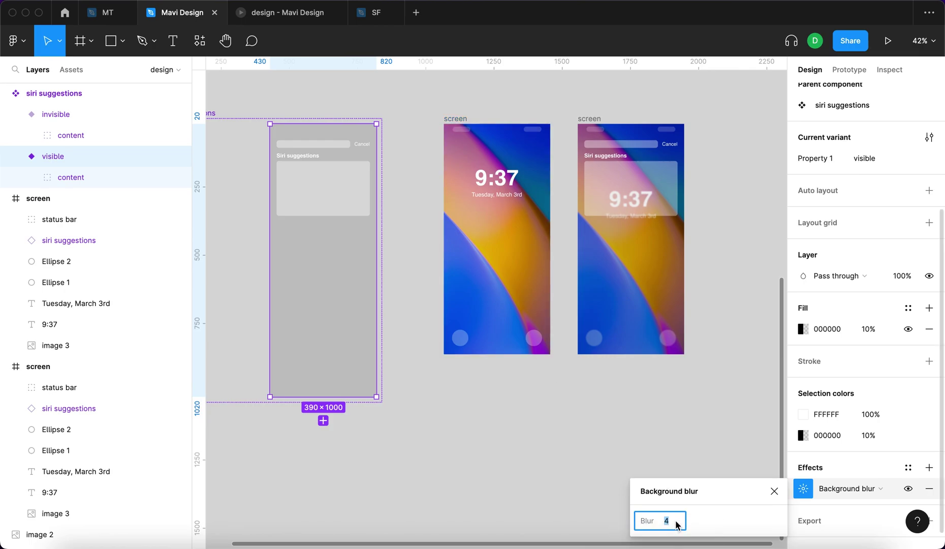
pyautogui.hotkey('shift', 'Up')
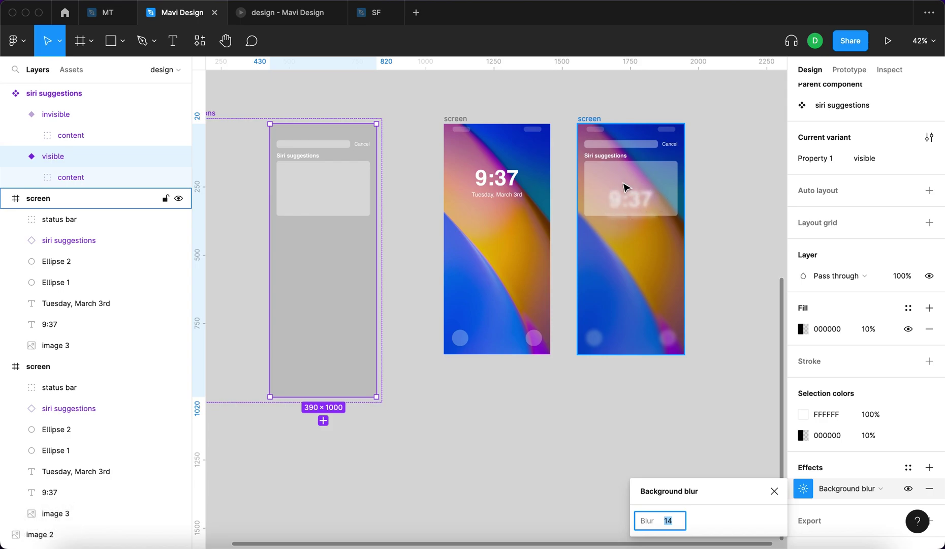
pyautogui.hotkey('shift', 'Up')
pyautogui.hotkey('shift', 'Up')
pyautogui.hotkey('shift', 'Up')
pyautogui.hotkey('shift', 'Down')
pyautogui.hotkey('shift', 'Up')
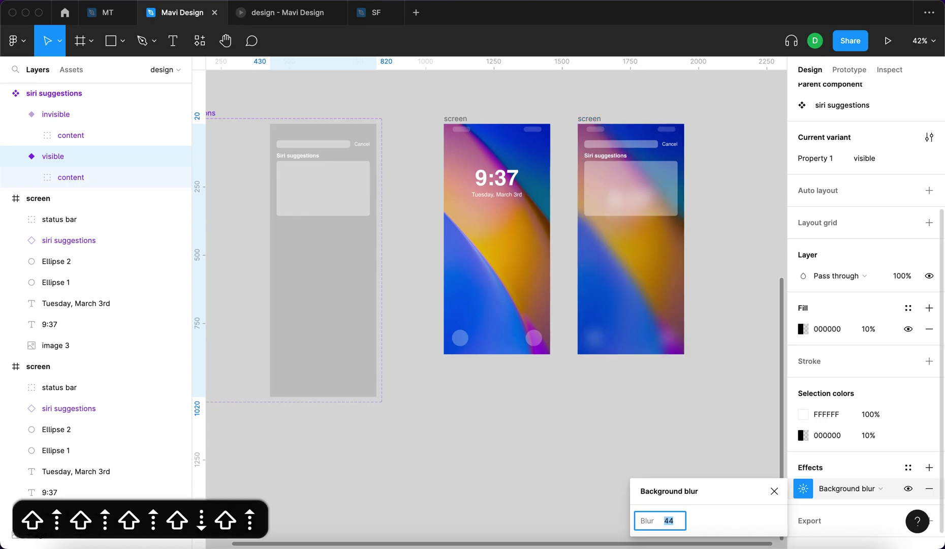
pyautogui.hotkey('shift', 'Down')
pyautogui.hotkey('shift', 'Down')
pyautogui.hotkey('shift', 'Up')
pyautogui.press('Up')
pyautogui.press('Up')
pyautogui.press('Up')
pyautogui.press('Up')
pyautogui.press('Up')
pyautogui.press('Up')
pyautogui.press('Up')
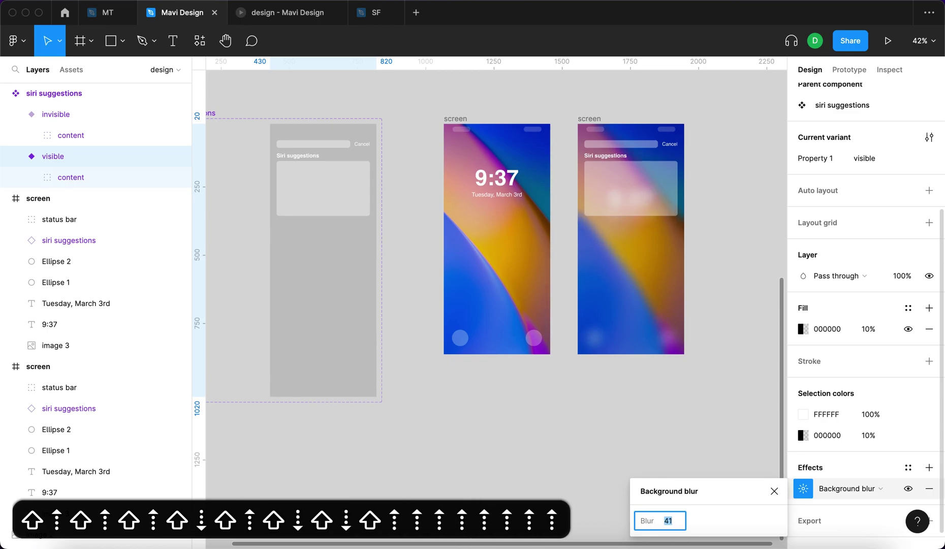
pyautogui.press('Down')
pyautogui.press('Down')
pyautogui.press('Down')
pyautogui.press('Down')
pyautogui.press('Down')
pyautogui.press('Down')
pyautogui.press('Down')
pyautogui.press('Down')
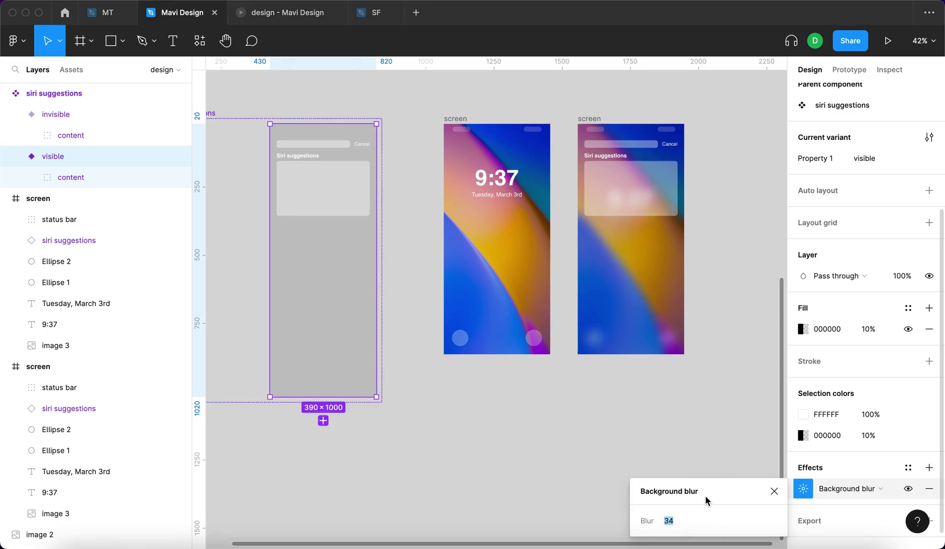
pyautogui.click(671, 520)
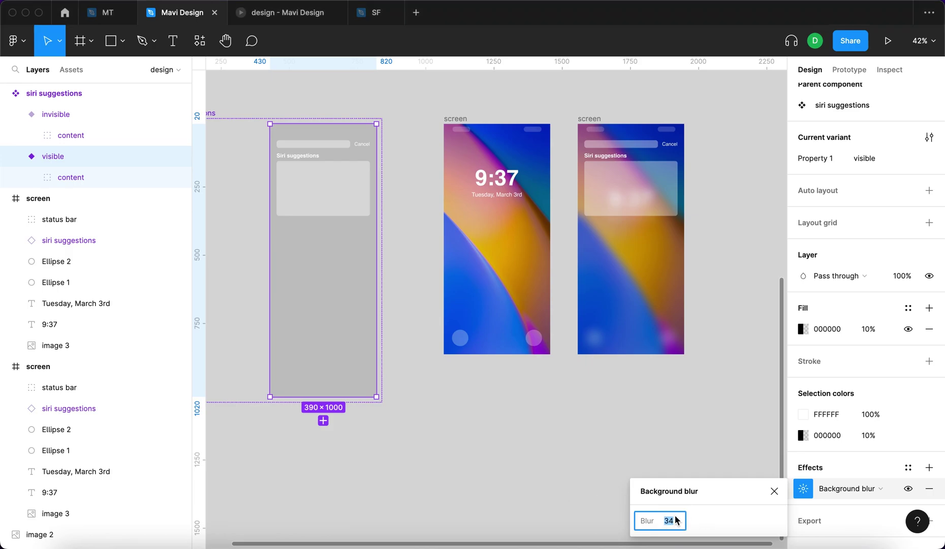
pyautogui.click(455, 345)
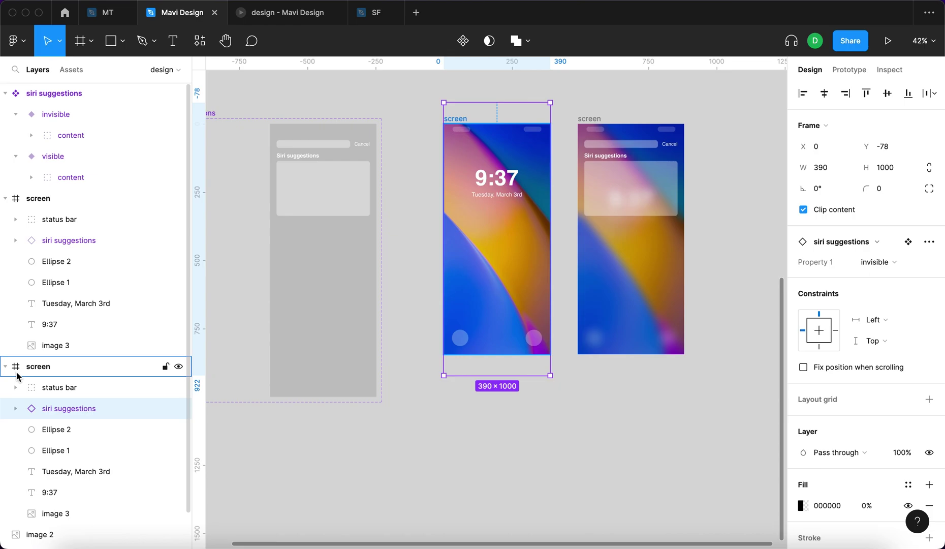
# Step: Link the lock screen to the Siri suggestions screen with an On drag prototype interaction
pyautogui.click(859, 72)
pyautogui.moveTo(552, 245)
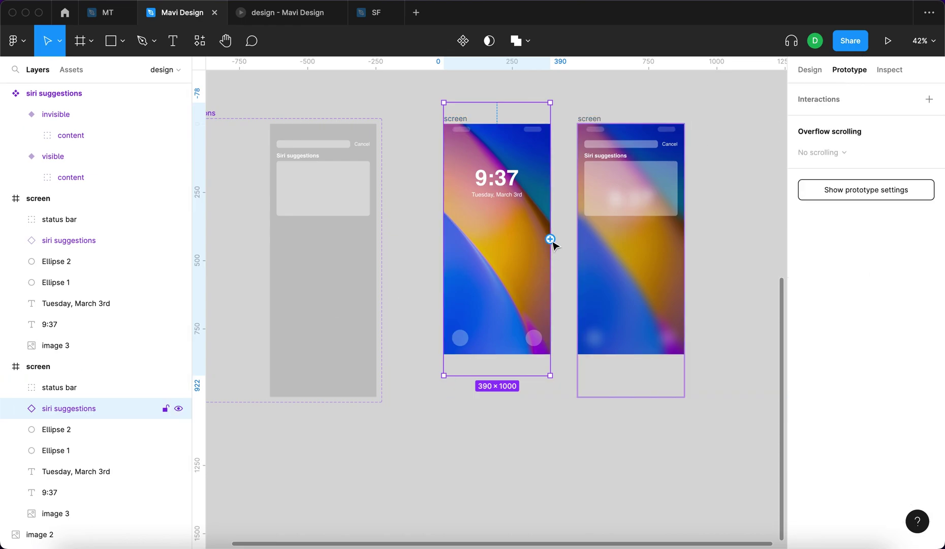
pyautogui.moveTo(551, 238); pyautogui.dragTo(585, 241)
pyautogui.click(671, 152)
pyautogui.click(706, 168)
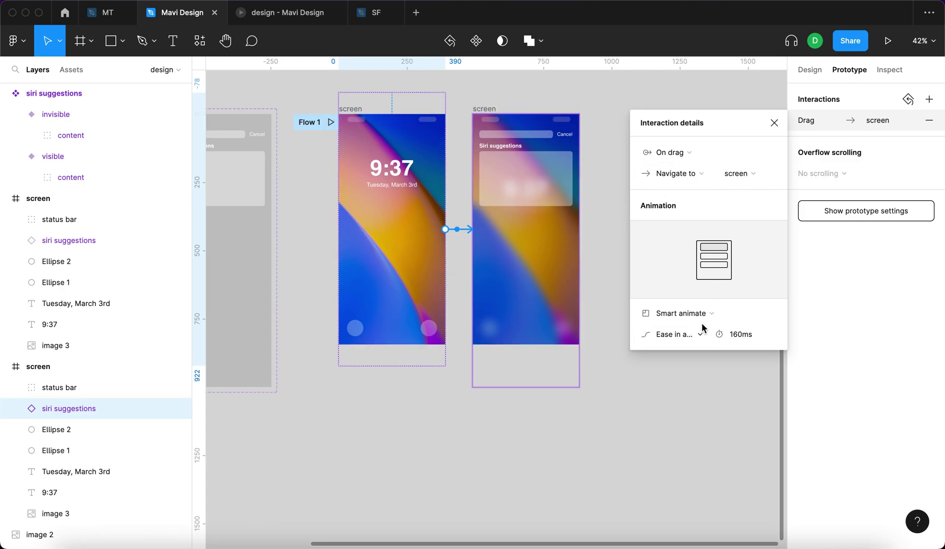
# Step: Set the Smart animate transition duration to 200ms
pyautogui.click(746, 345)
pyautogui.write('2000')
pyautogui.press('BackSpace')
pyautogui.press('Return')
pyautogui.click(559, 261)
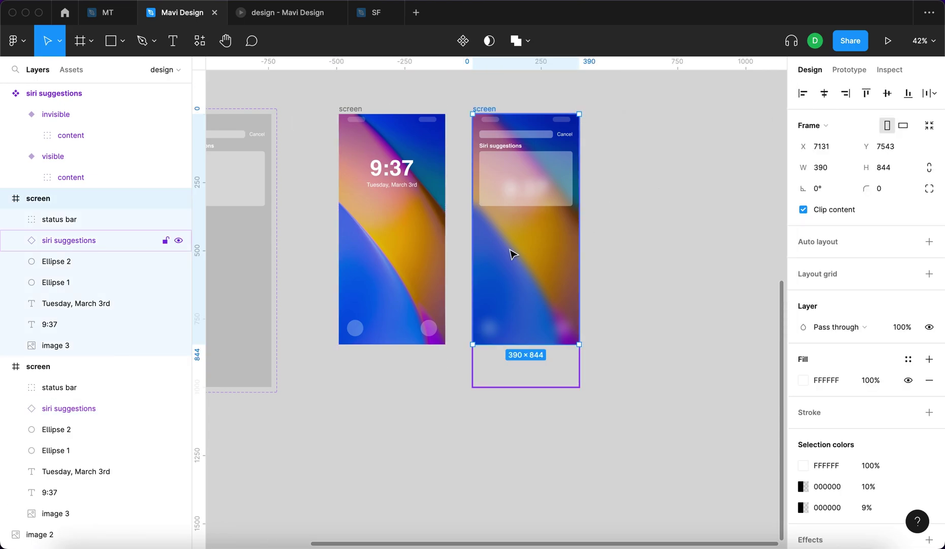
# Step: In prototype mode, draw a connection from the Siri suggestions screen back to the lock screen
pyautogui.click(536, 159)
pyautogui.hscroll(-3, 506, 368)
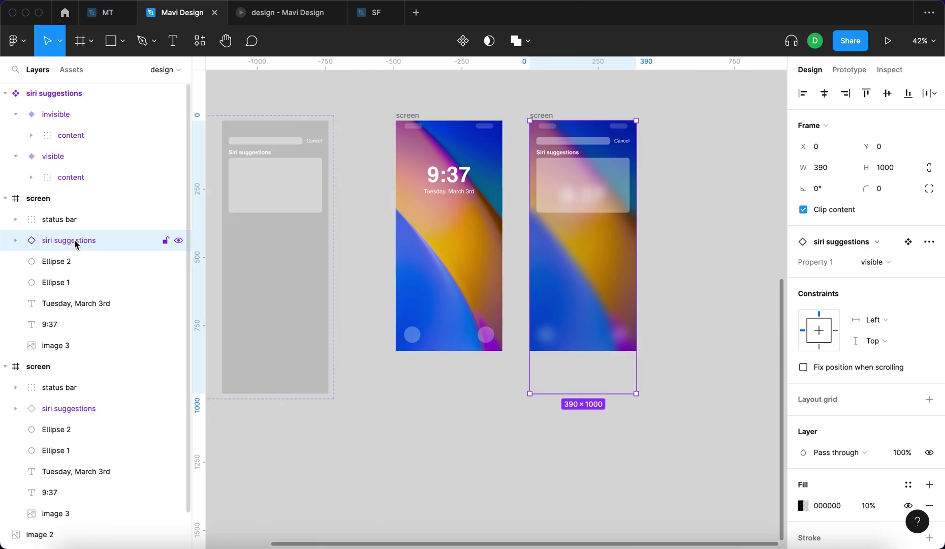
pyautogui.click(852, 74)
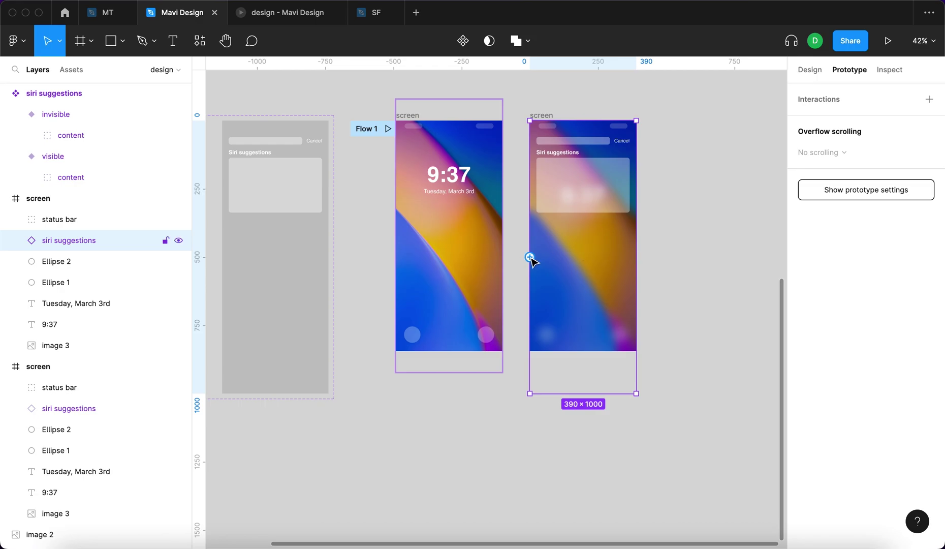
pyautogui.moveTo(530, 258); pyautogui.dragTo(503, 244)
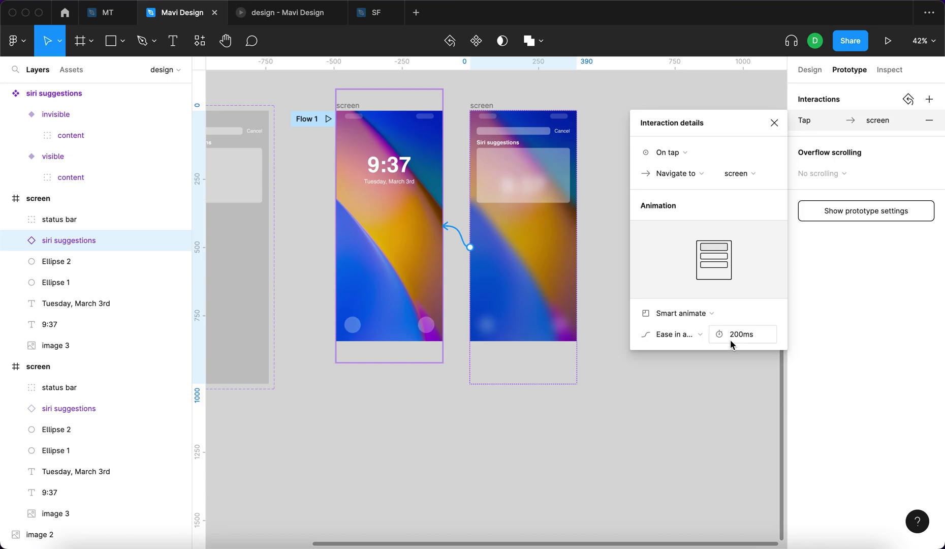
# Step: Connect the Cancel text to the lock screen: On tap, Navigate to, Smart animate 200ms
pyautogui.doubleClick(560, 131)
pyautogui.doubleClick(561, 131)
pyautogui.scroll(10, 560, 131)
pyautogui.scroll(-8, 602, 141)
pyautogui.moveTo(573, 122); pyautogui.dragTo(392, 249)
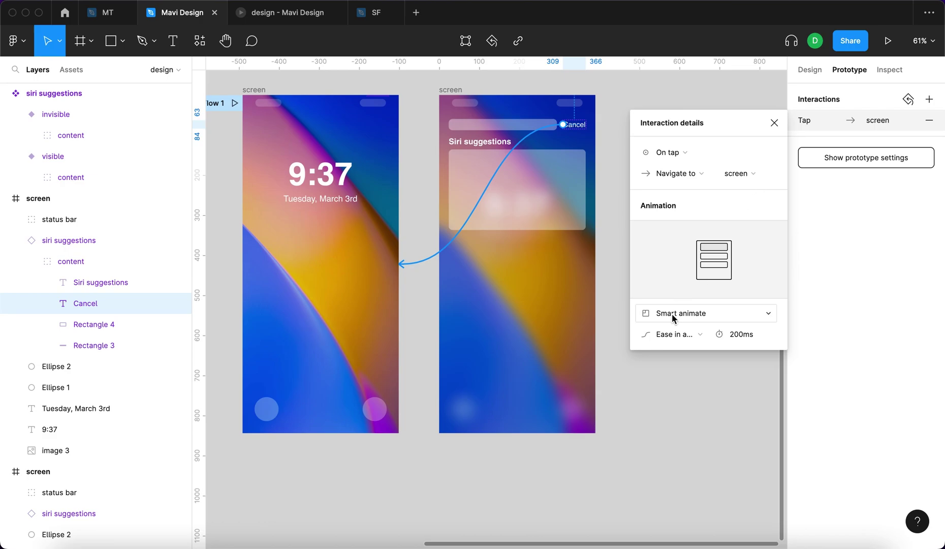
pyautogui.click(772, 125)
pyautogui.click(721, 165)
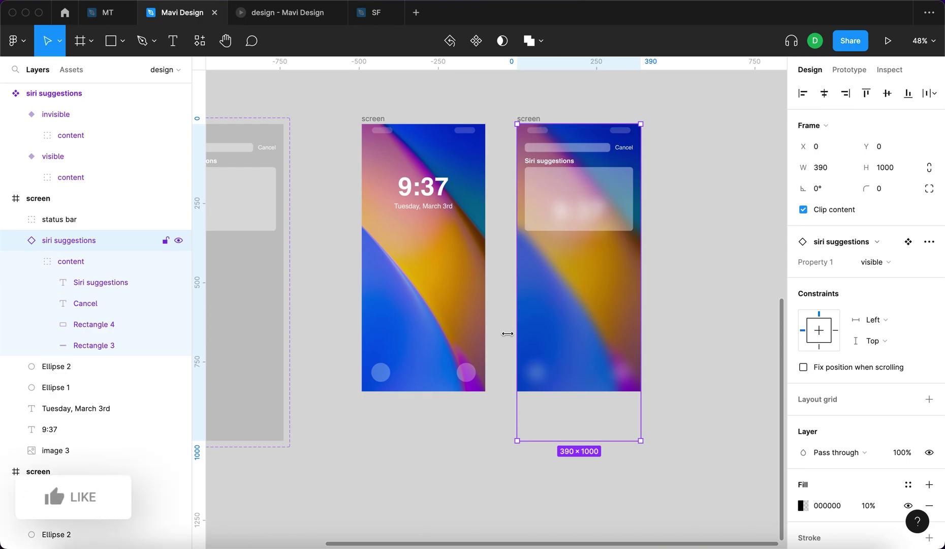
# Step: Add an On drag Smart animate interaction from the Siri frame back to the lock screen
pyautogui.click(849, 69)
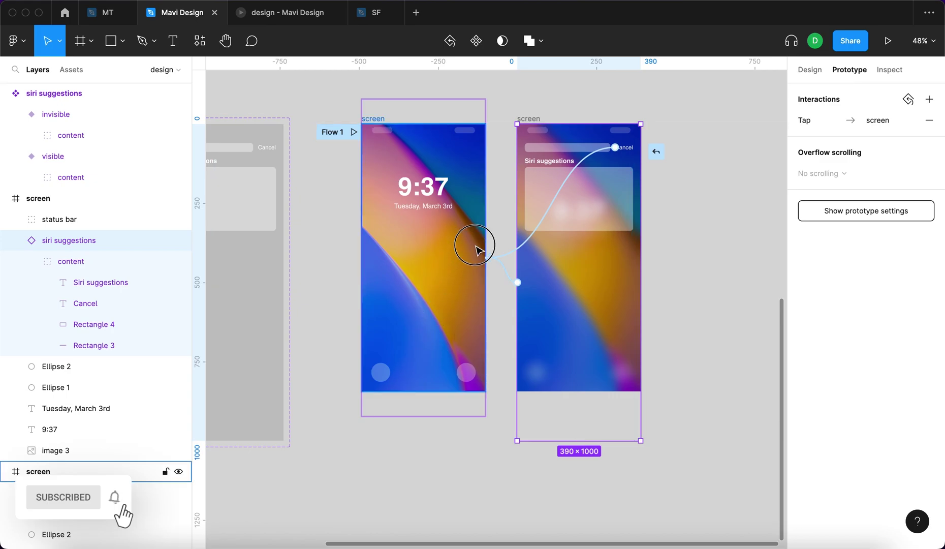
pyautogui.moveTo(517, 282); pyautogui.dragTo(488, 279)
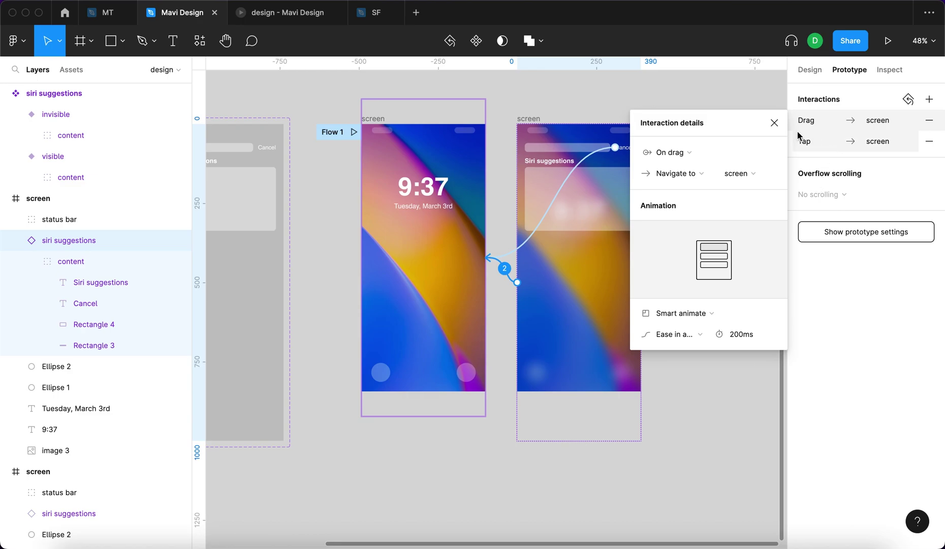
pyautogui.click(773, 123)
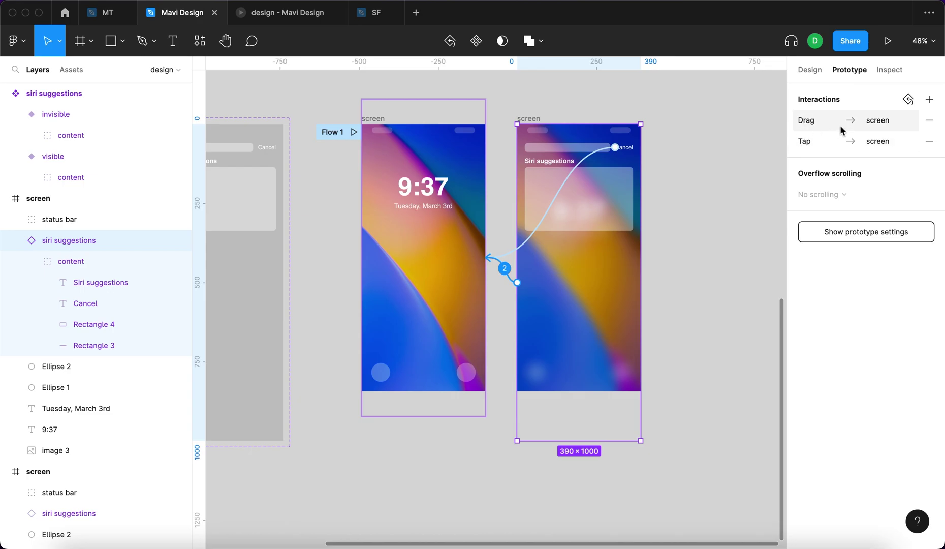
# Step: Check the iPhone 14 prototype device settings and close the old preview tab
pyautogui.click(696, 190)
pyautogui.scroll(-5, 696, 190)
pyautogui.moveTo(696, 190); pyautogui.dragTo(716, 207)
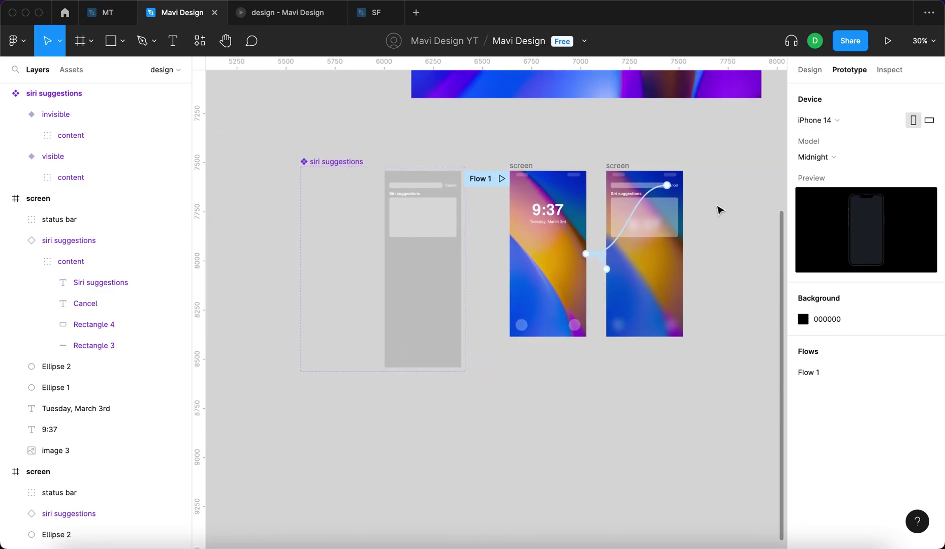
pyautogui.scroll(2, 718, 206)
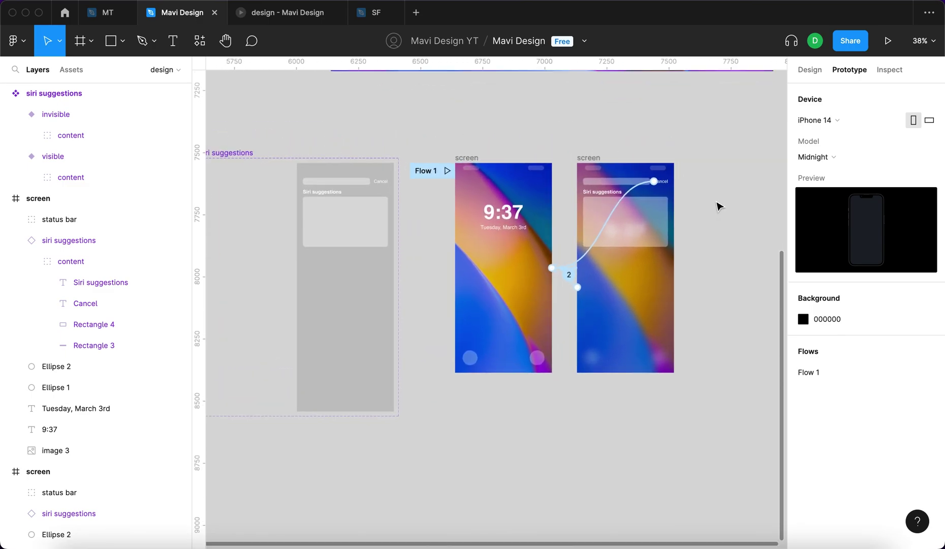
pyautogui.click(338, 12)
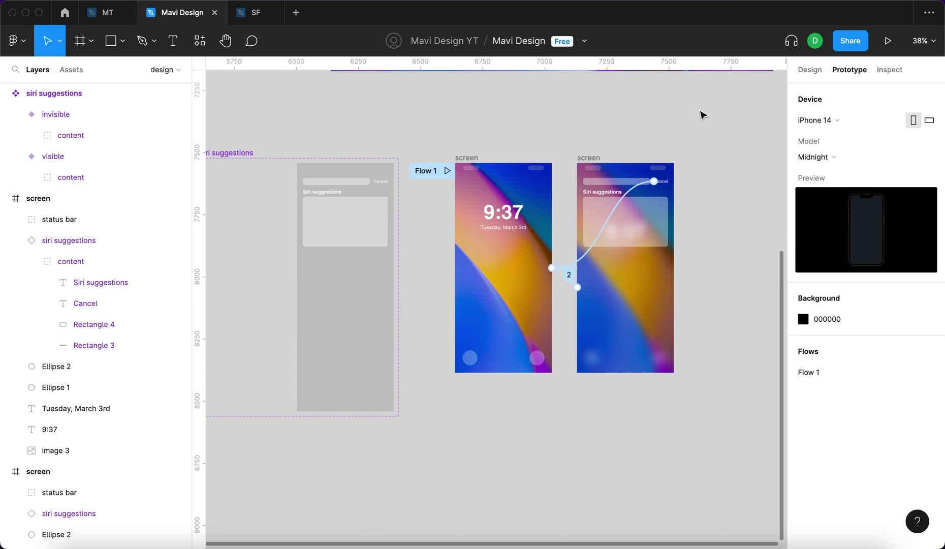
# Step: Present the prototype and test swiping down to Siri suggestions and tapping back
pyautogui.click(875, 47)
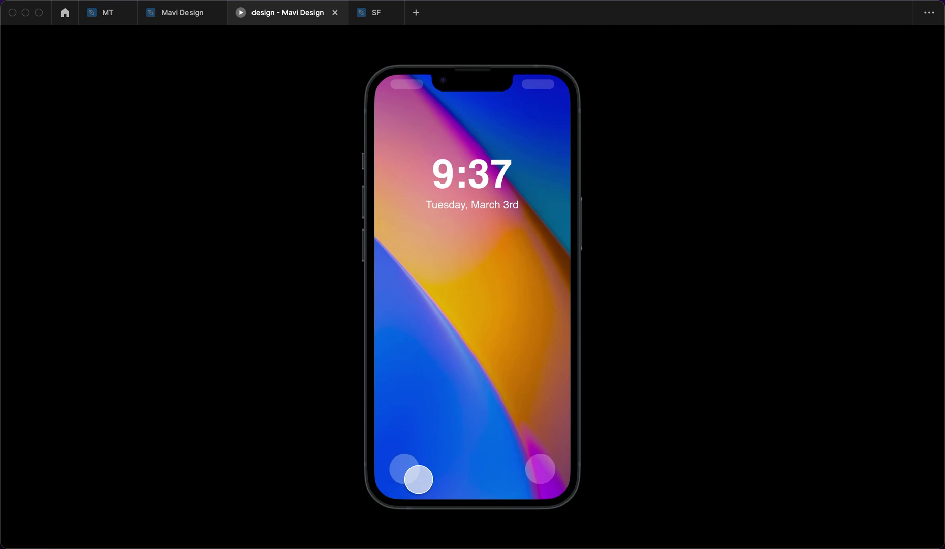
pyautogui.click(547, 144)
pyautogui.moveTo(546, 144); pyautogui.dragTo(545, 214)
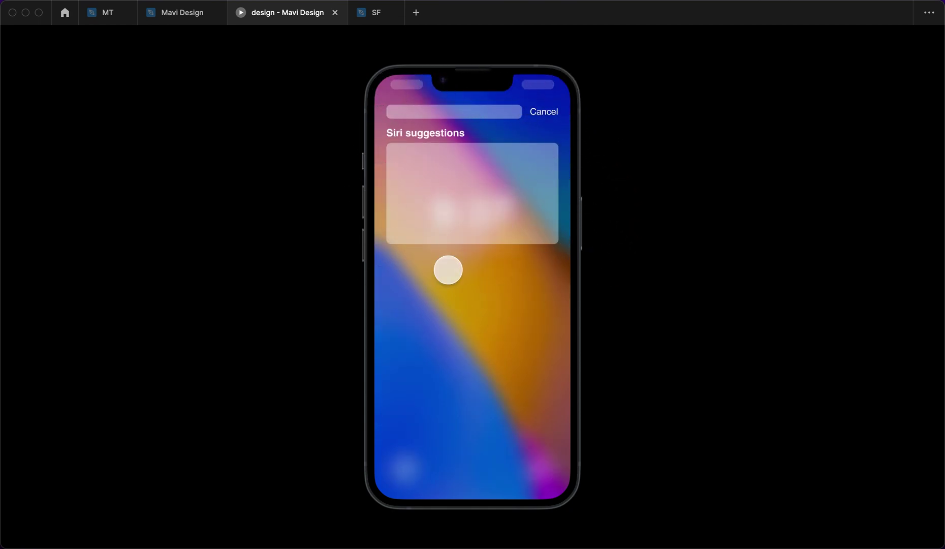
pyautogui.click(545, 112)
pyautogui.moveTo(516, 303); pyautogui.dragTo(526, 445)
pyautogui.click(455, 417)
pyautogui.moveTo(502, 261); pyautogui.dragTo(508, 382)
pyautogui.click(405, 350)
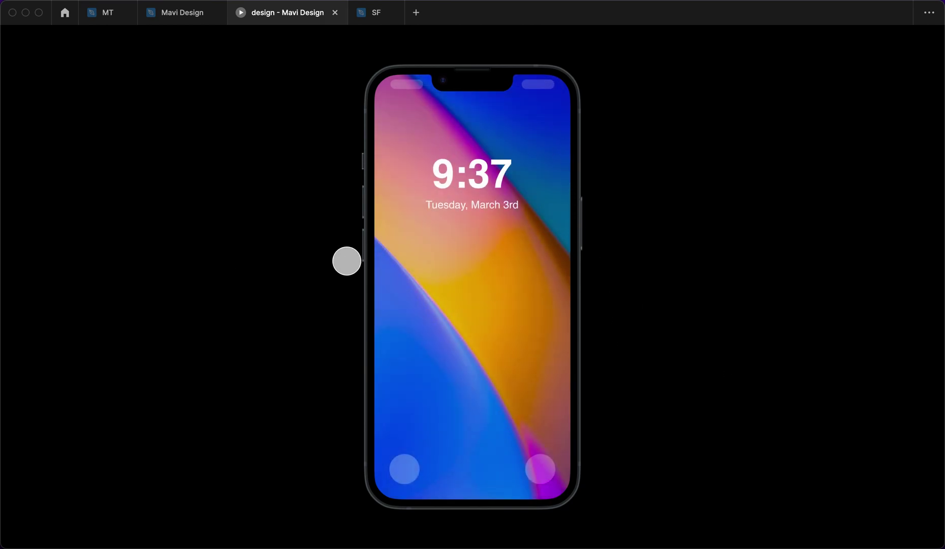
# Step: Test swiping the Siri suggestions closed and open again, then return to the Mavi Design editor
pyautogui.moveTo(528, 297); pyautogui.dragTo(478, 312)
pyautogui.click(436, 258)
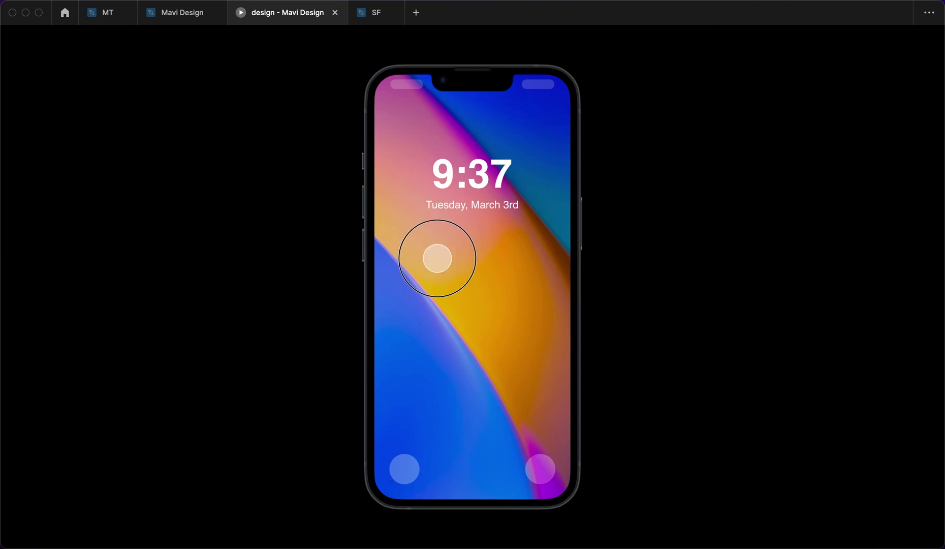
pyautogui.moveTo(437, 258); pyautogui.dragTo(445, 328)
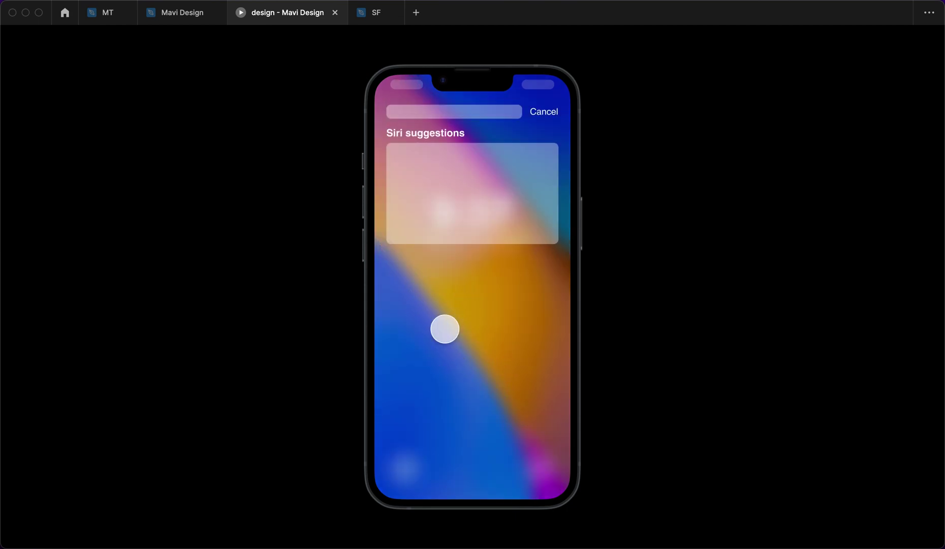
pyautogui.moveTo(445, 329); pyautogui.dragTo(498, 327)
pyautogui.click(182, 13)
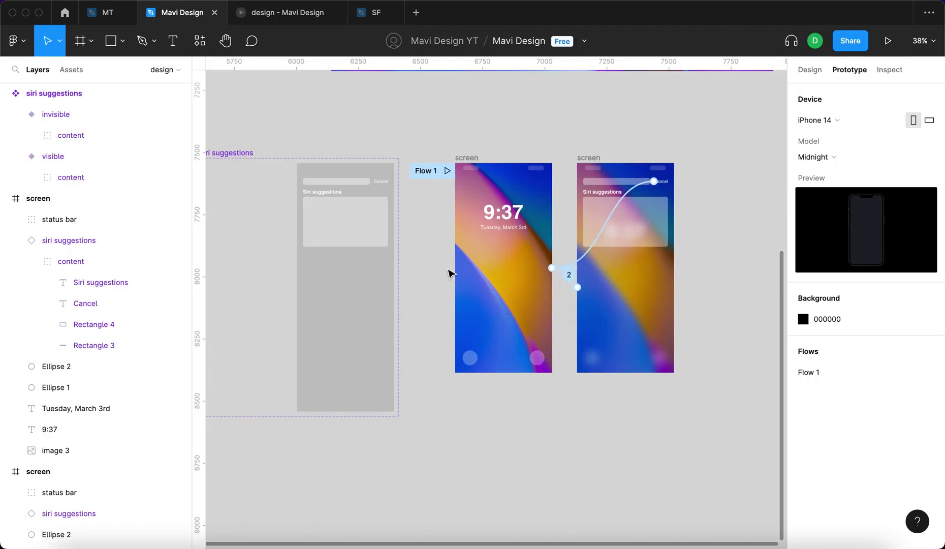
# Step: Draw a 73×73 square inside the Siri suggestions card
pyautogui.click(819, 71)
pyautogui.scroll(6, 440, 224)
pyautogui.press('r')
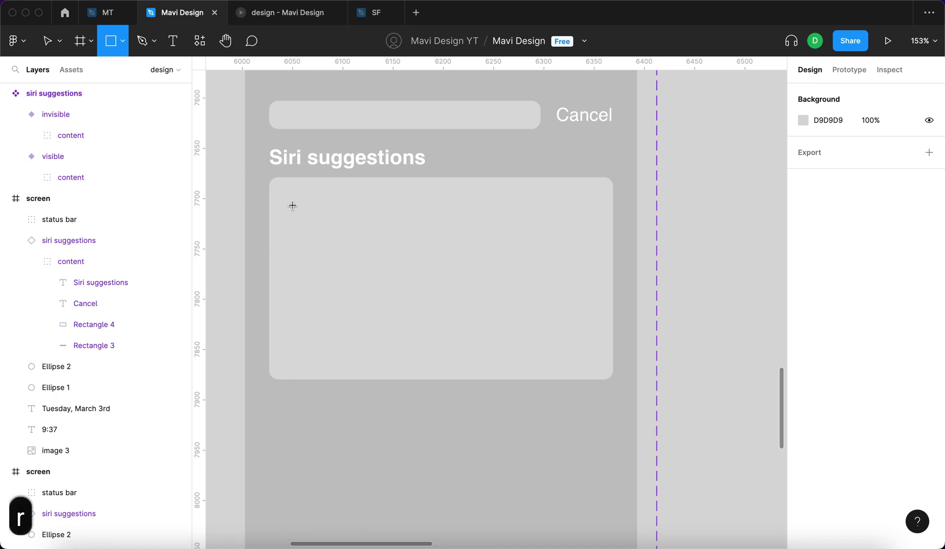
pyautogui.moveTo(287, 195); pyautogui.dragTo(361, 269)
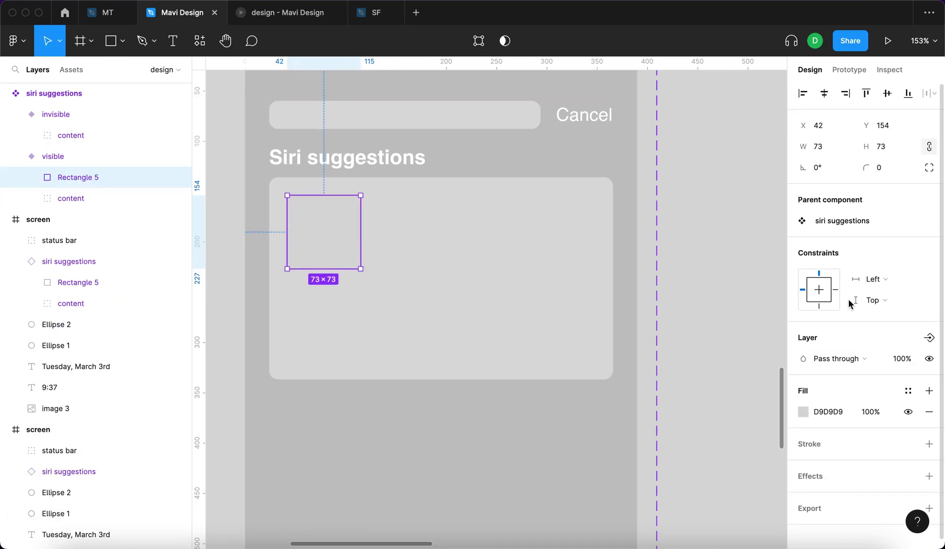
pyautogui.hotkey('shift', 'Up')
pyautogui.hotkey('shift', 'Up')
pyautogui.hotkey('shift', 'Up')
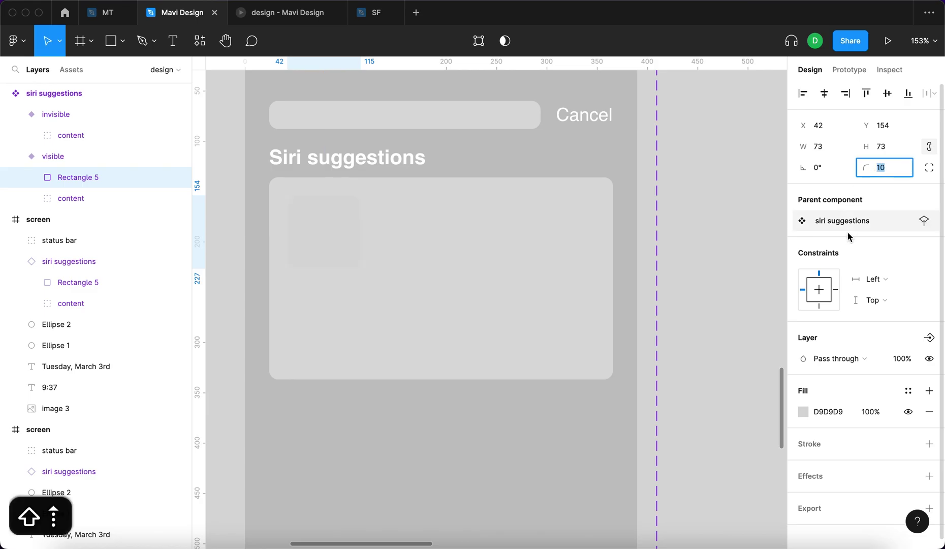
pyautogui.press('Return')
# Step: Fill the square green (00C37D) and set its corner radius to 18
pyautogui.click(803, 411)
pyautogui.click(715, 392)
pyautogui.moveTo(793, 295); pyautogui.dragTo(799, 326)
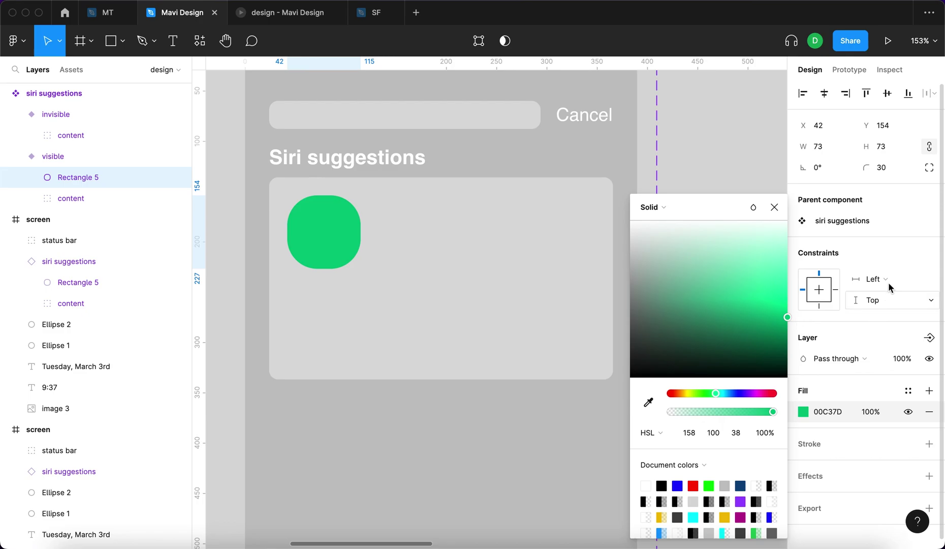
pyautogui.click(883, 167)
pyautogui.hotkey('shift', 'Down')
pyautogui.hotkey('shift', 'Down')
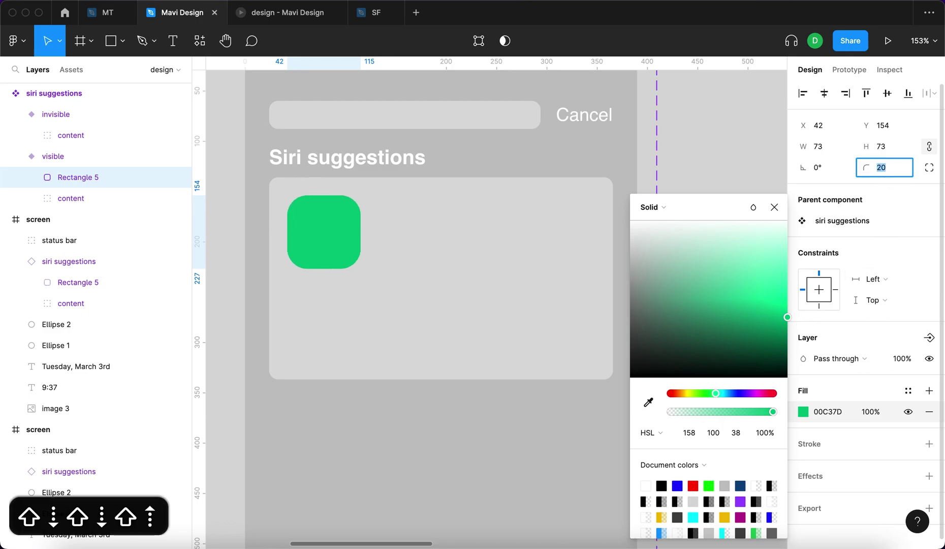
pyautogui.press('Down')
pyautogui.press('Down')
pyautogui.press('Return')
pyautogui.scroll(-5, 420, 255)
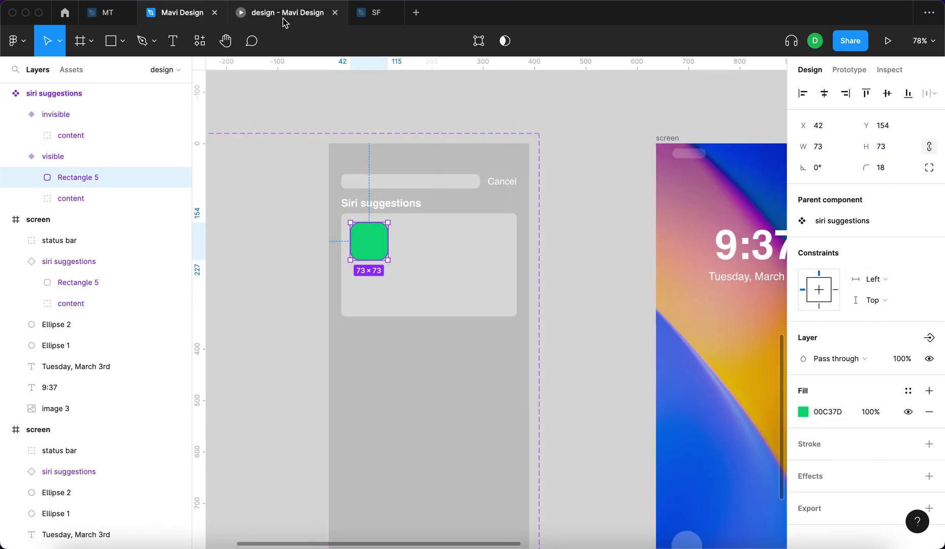
# Step: Check the new app icon in the prototype preview by swiping Siri suggestions open
pyautogui.click(285, 23)
pyautogui.moveTo(483, 208)
pyautogui.mouseDown()
pyautogui.moveTo(489, 292)
pyautogui.moveTo(484, 209)
pyautogui.mouseUp()
pyautogui.moveTo(472, 257); pyautogui.dragTo(480, 349)
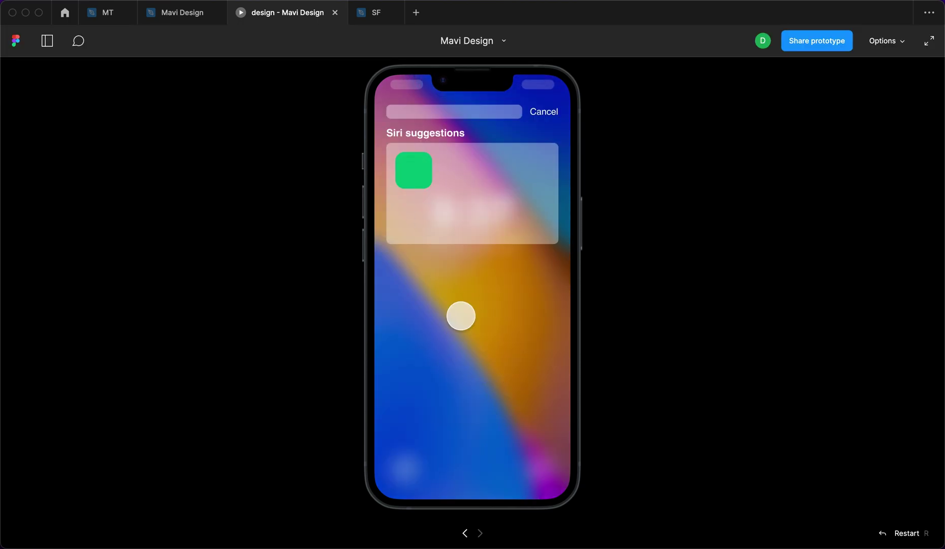
pyautogui.click(174, 5)
# Step: Raise the overlay's black fill opacity to 40%
pyautogui.click(804, 412)
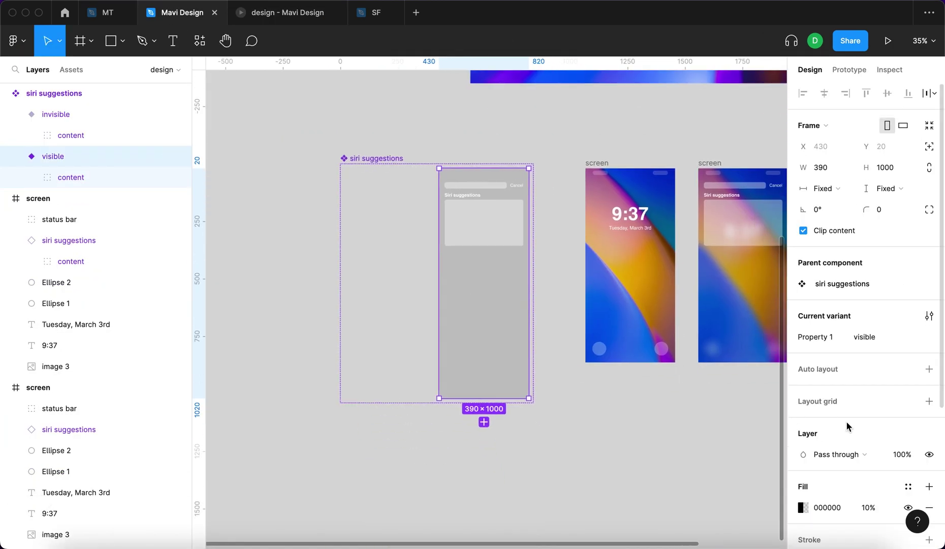
pyautogui.scroll(-2, 854, 442)
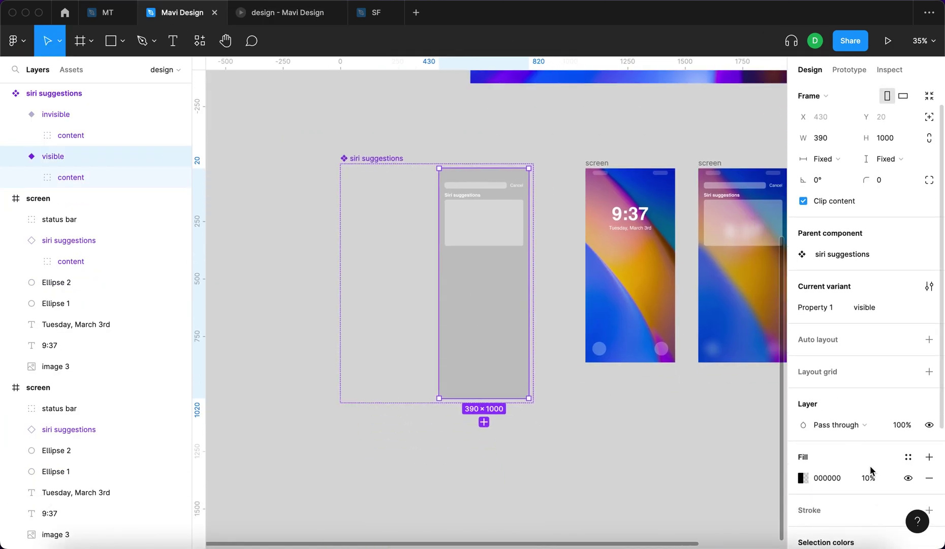
pyautogui.click(870, 471)
pyautogui.hotkey('shift', 'Up')
pyautogui.hotkey('shift', 'Up')
pyautogui.hotkey('shift', 'Up')
pyautogui.hscroll(5, 492, 305)
pyautogui.hotkey('shift', 'Up')
pyautogui.hotkey('shift', 'Down')
pyautogui.press('Return')
pyautogui.click(285, 12)
pyautogui.click(500, 312)
pyautogui.click(496, 302)
pyautogui.click(493, 375)
pyautogui.click(182, 13)
pyautogui.click(869, 477)
pyautogui.hotkey('shift', 'Down')
pyautogui.hotkey('shift', 'Down')
pyautogui.hotkey('shift', 'Down')
pyautogui.press('Return')
pyautogui.click(683, 381)
pyautogui.hscroll(-2, 683, 381)
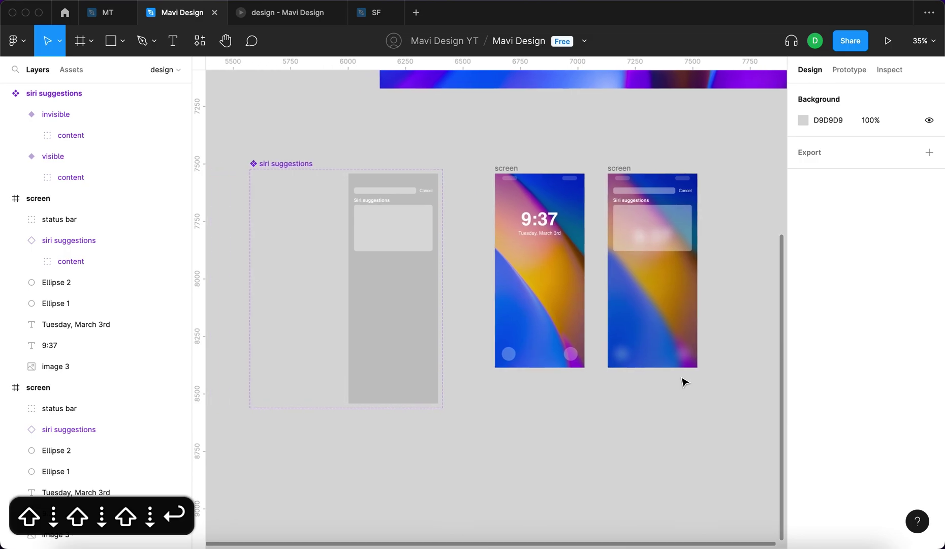